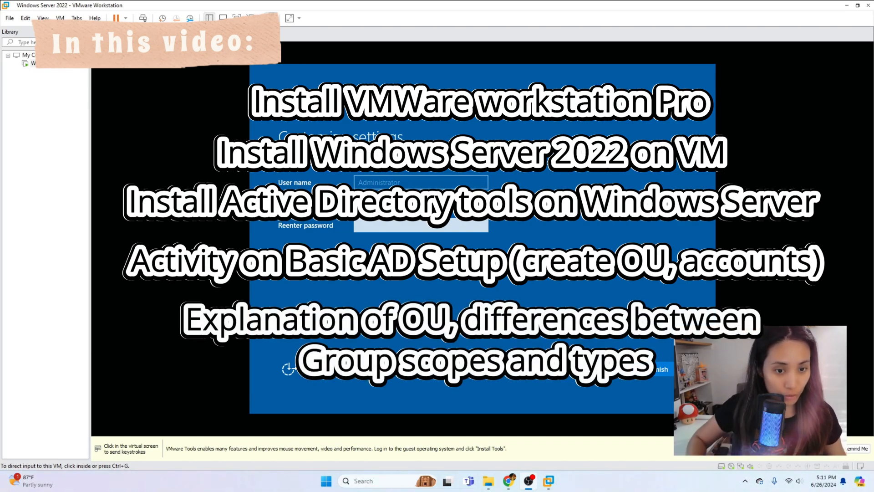
left_click(421, 204)
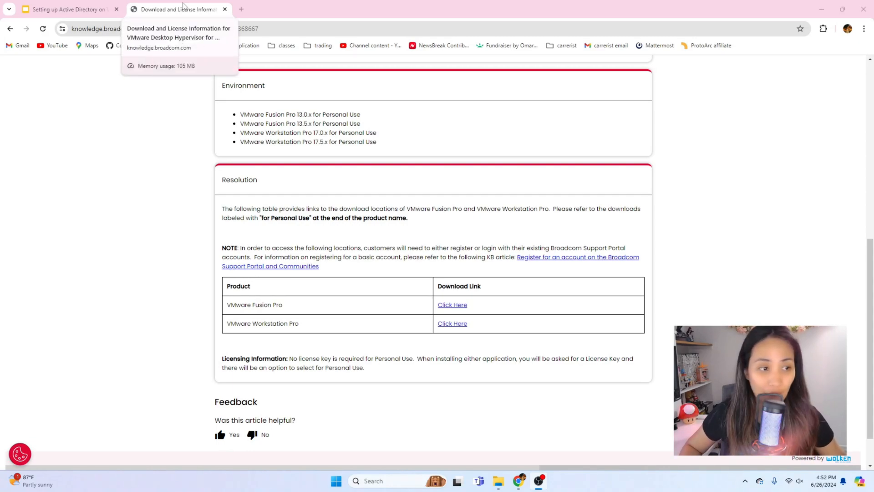
Step: Open the VMware Workstation Pro download link in the Broadcom knowledge article's Resolution section
scroll(651, 281, "up", 3)
scroll(673, 277, "down", 3)
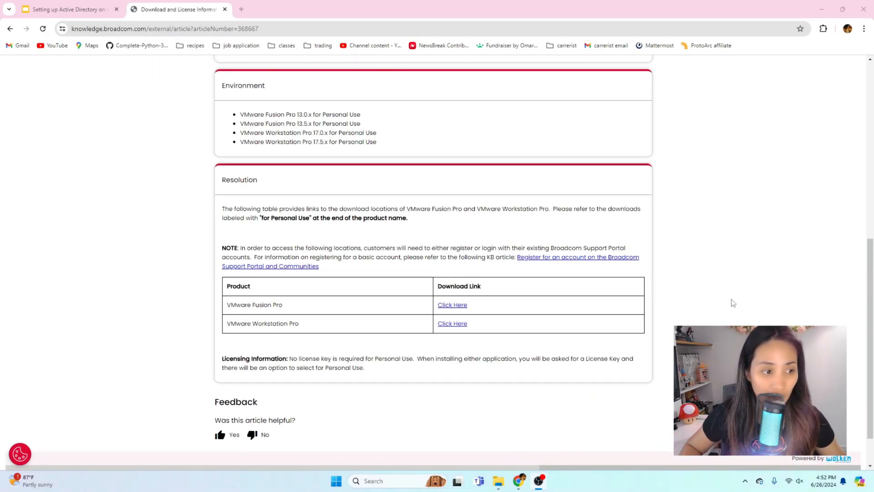
left_click(454, 325)
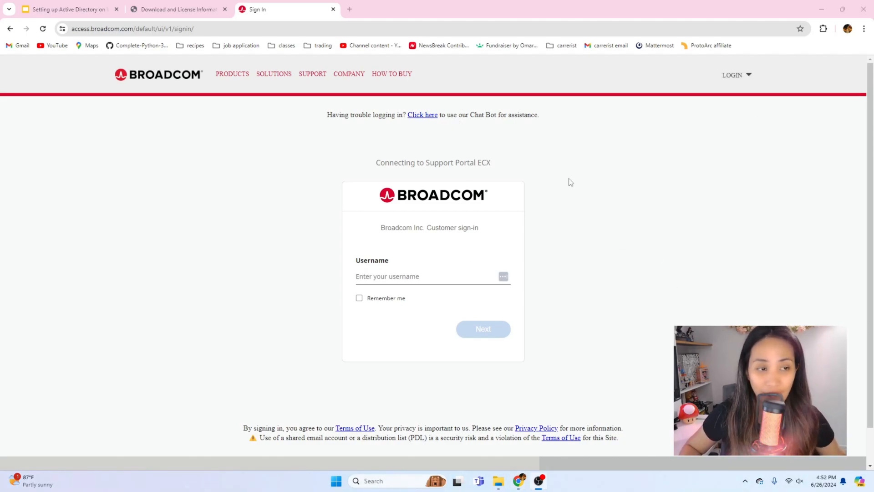
Step: Look at the Broadcom Support Portal's user registration form, starting from the sign-in page, and close the form
right_click(423, 117)
left_click(435, 125)
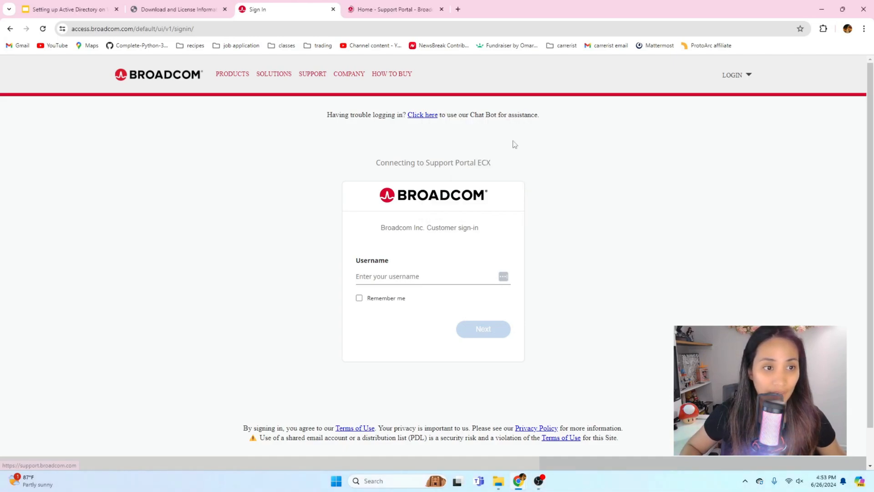
left_click(417, 7)
left_click(697, 75)
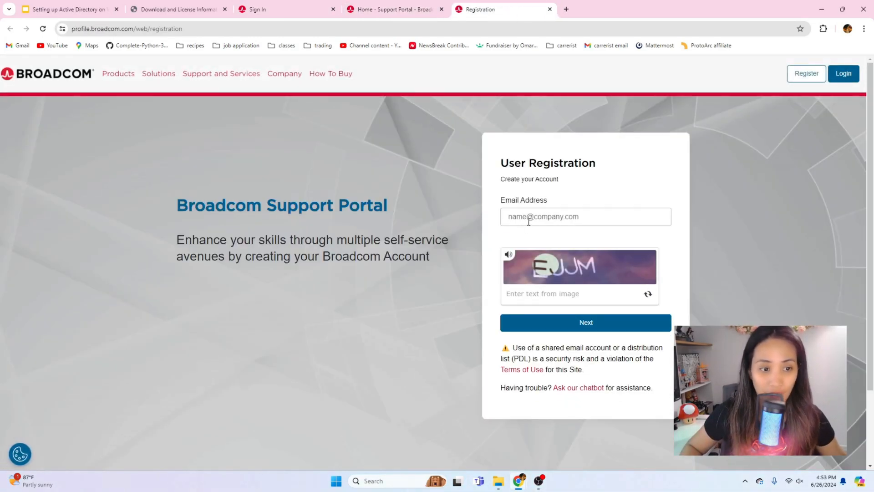
left_click(530, 218)
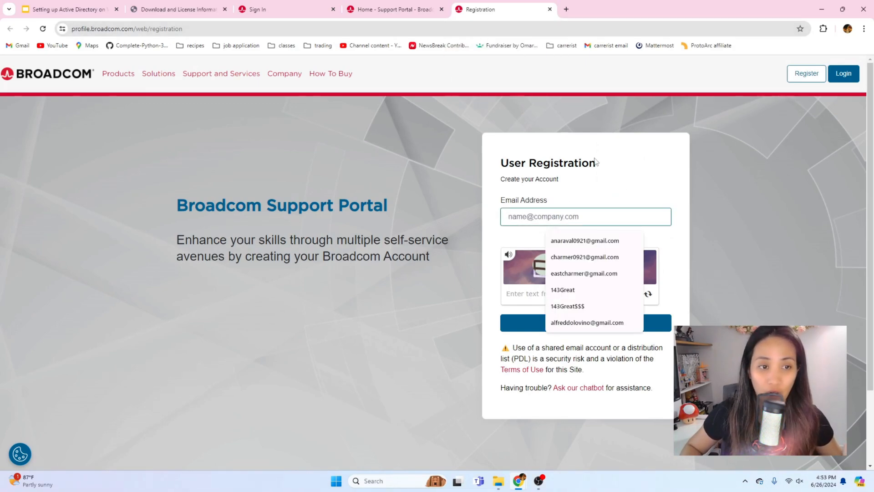
left_click(550, 10)
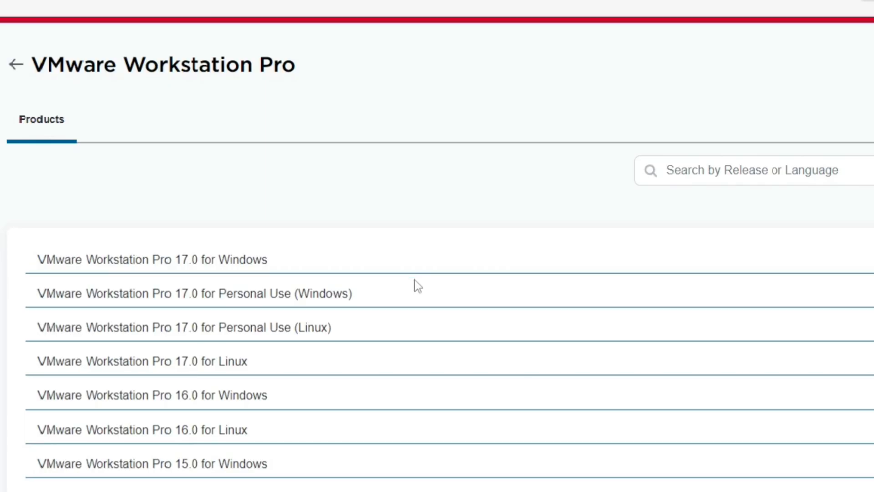
Step: Open the 17.5.2 release of VMware Workstation Pro 17.0 for Personal Use (Windows)
scroll(456, 291, "down", 1)
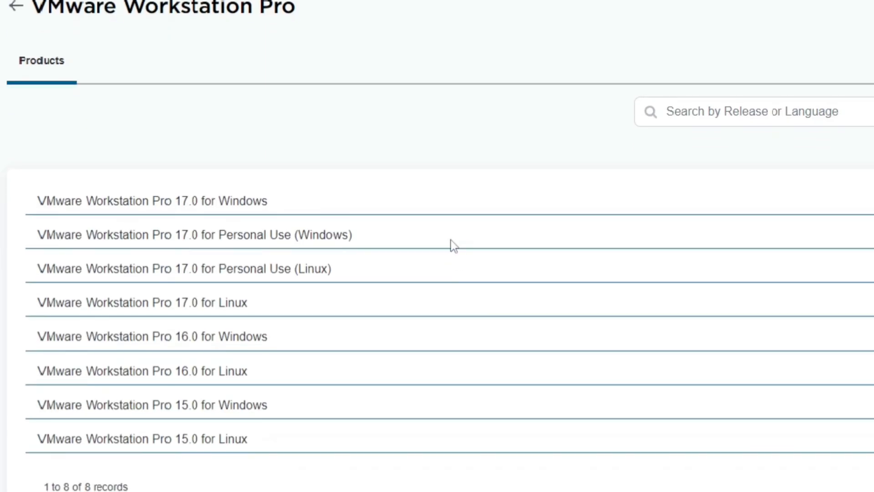
left_click(476, 233)
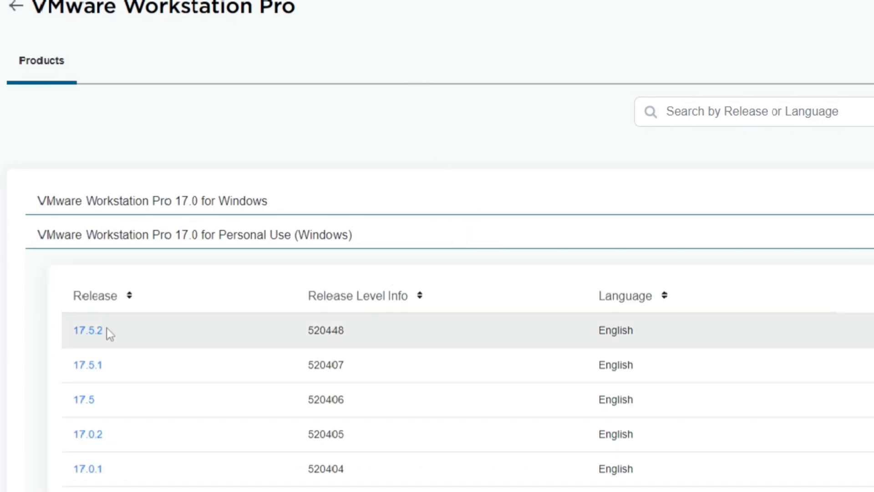
left_click(96, 334)
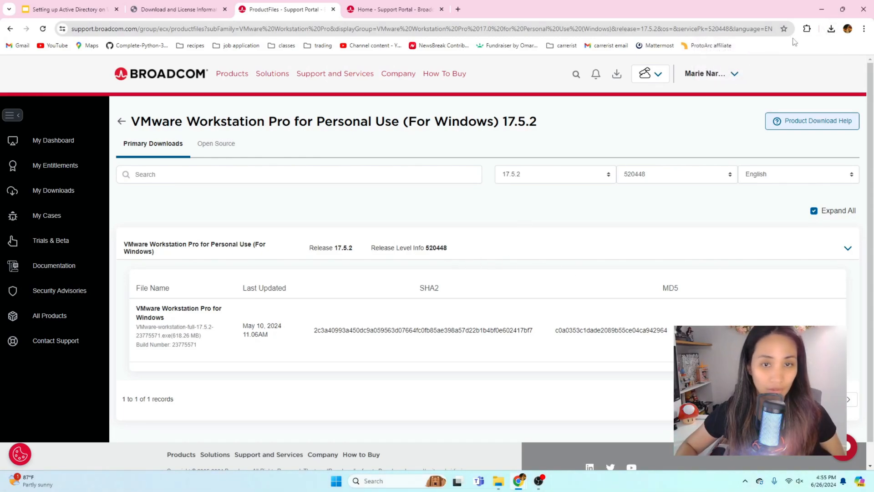
Step: Proceed through the VMware Workstation Pro setup wizard, accepting the license agreement and keeping the default user experience settings
left_click(821, 9)
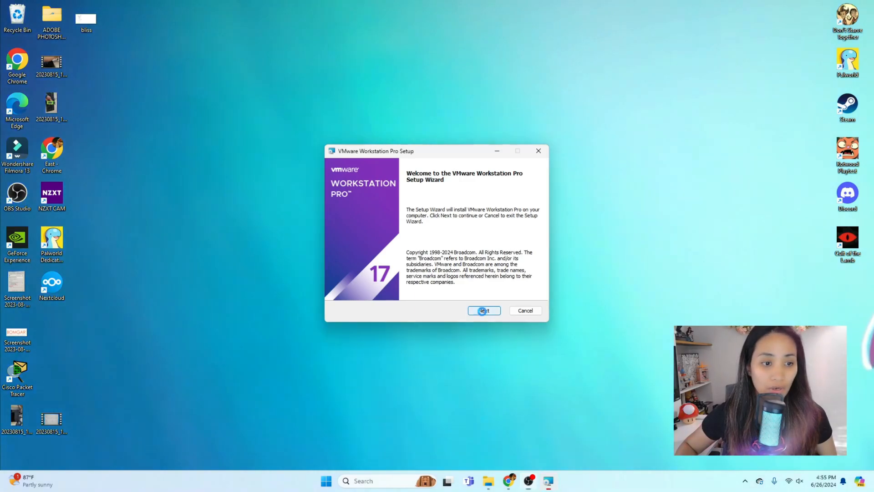
left_click(481, 310)
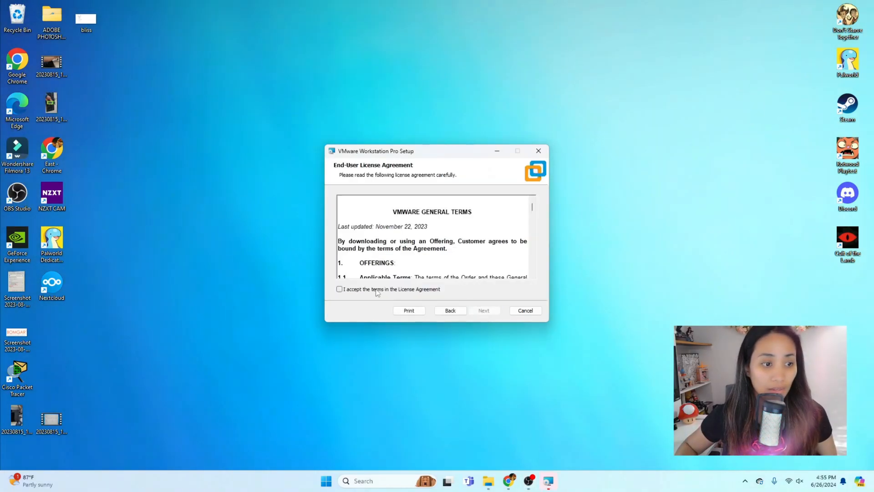
left_click(339, 289)
left_click(483, 312)
left_click(485, 312)
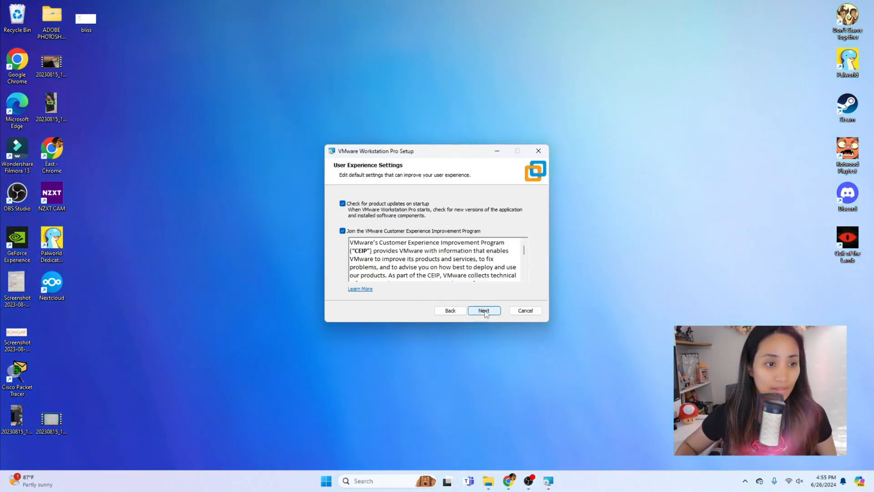
left_click(484, 310)
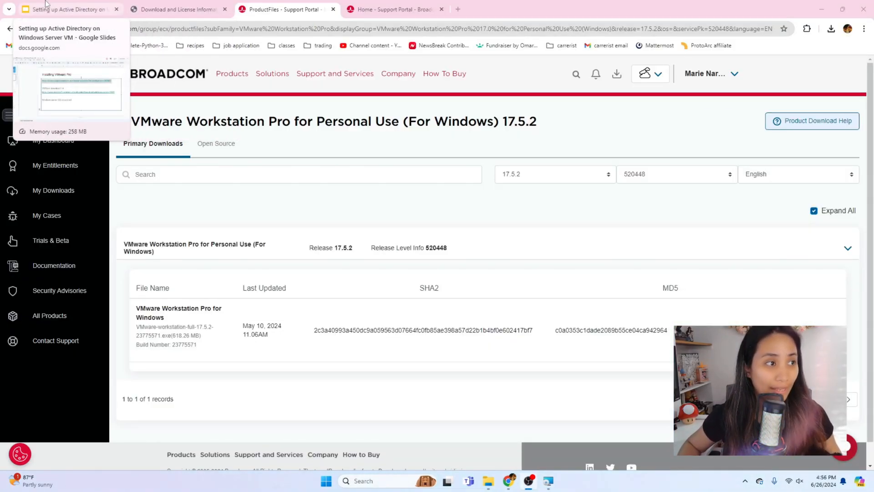
Step: Copy the Windows Server 2022 evaluation download link from the Google Slides presentation and open it in a new tab
left_click(63, 6)
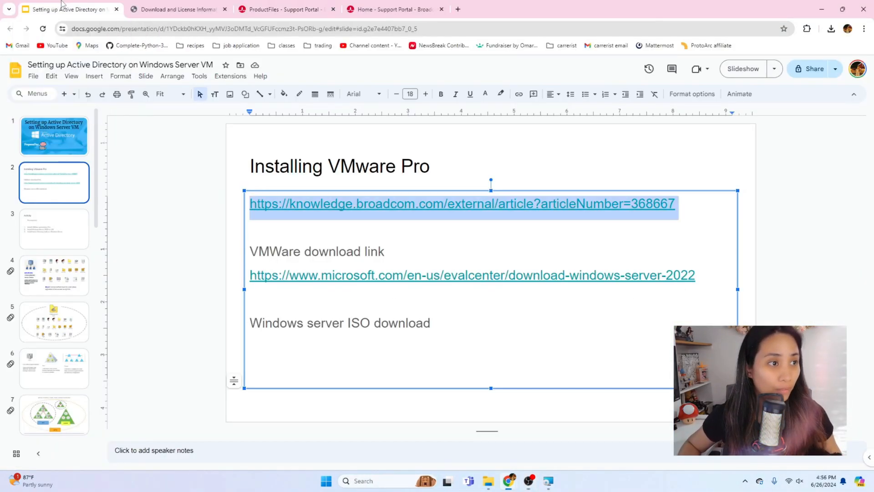
left_click(664, 305)
left_click_drag(701, 276, 253, 273)
key("ctrl+c")
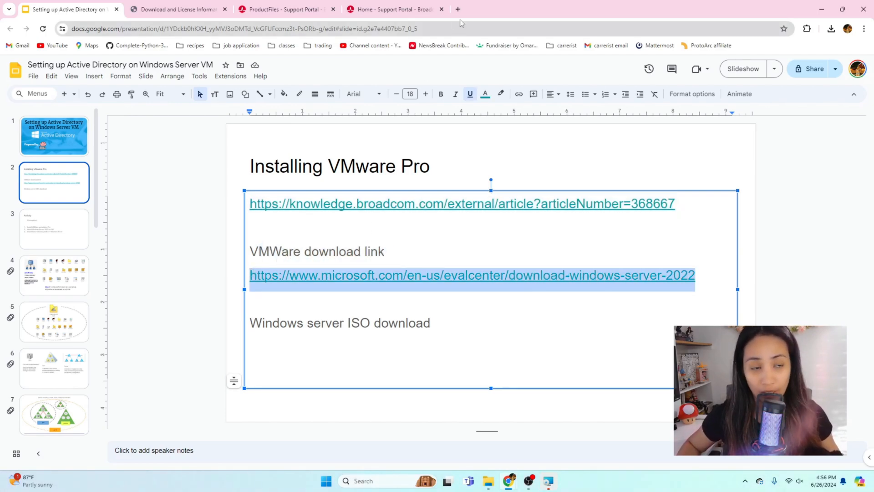
left_click(458, 9)
key("ctrl+v")
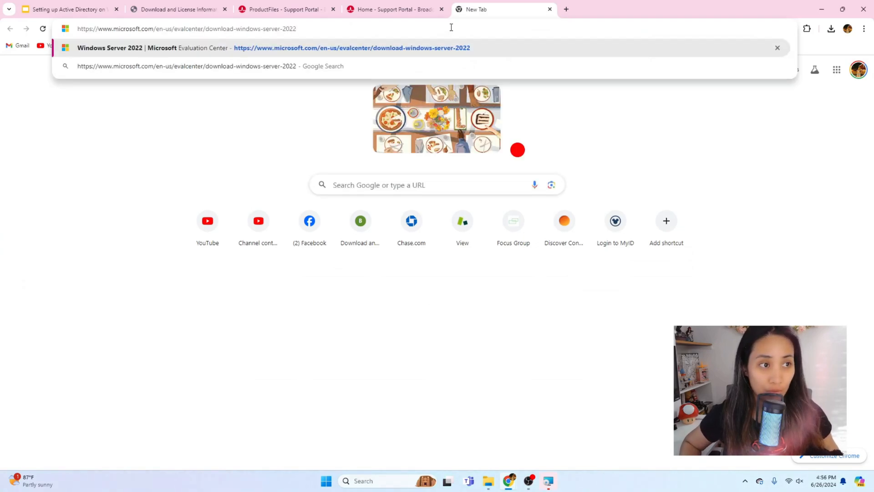
key("Return")
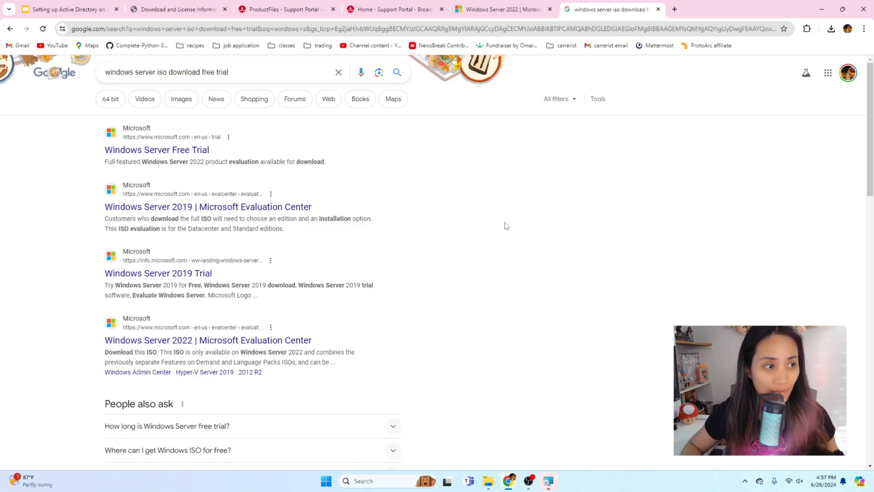
Step: Open the Windows Server 2022 Evaluation Center search result in a new tab and follow its ISO download link
right_click(296, 340)
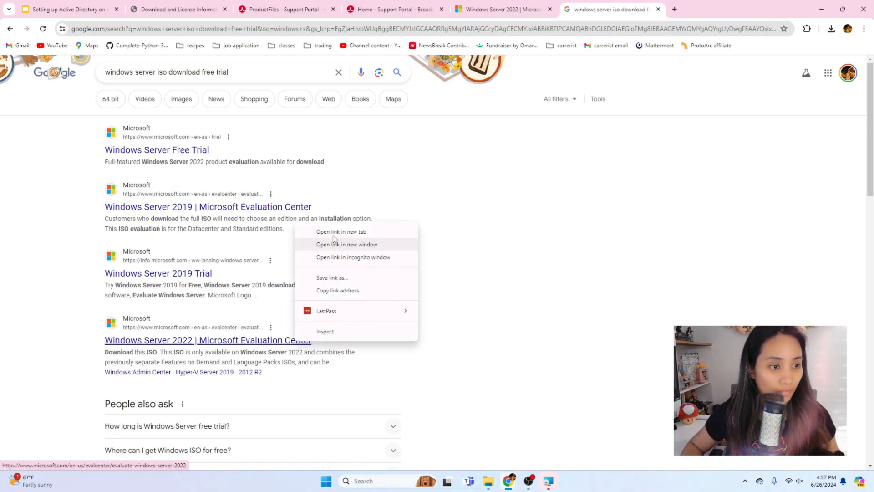
left_click(575, 292)
right_click(260, 340)
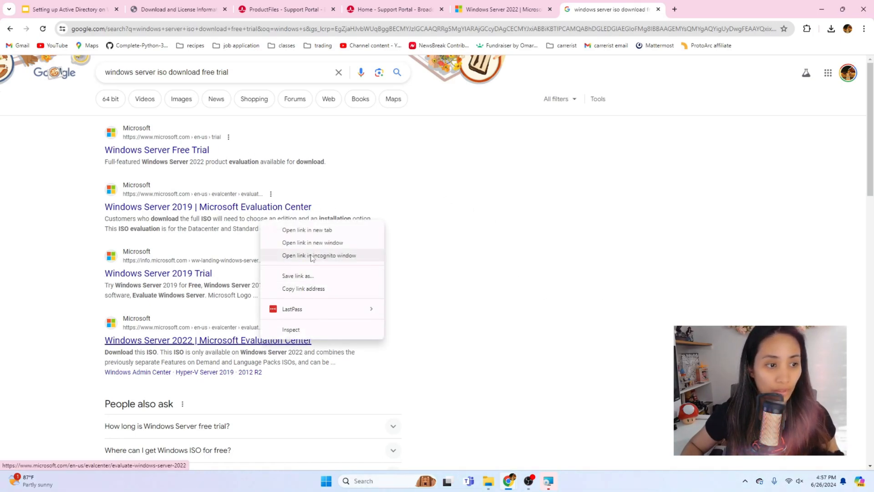
left_click(314, 232)
key("ctrl+Tab")
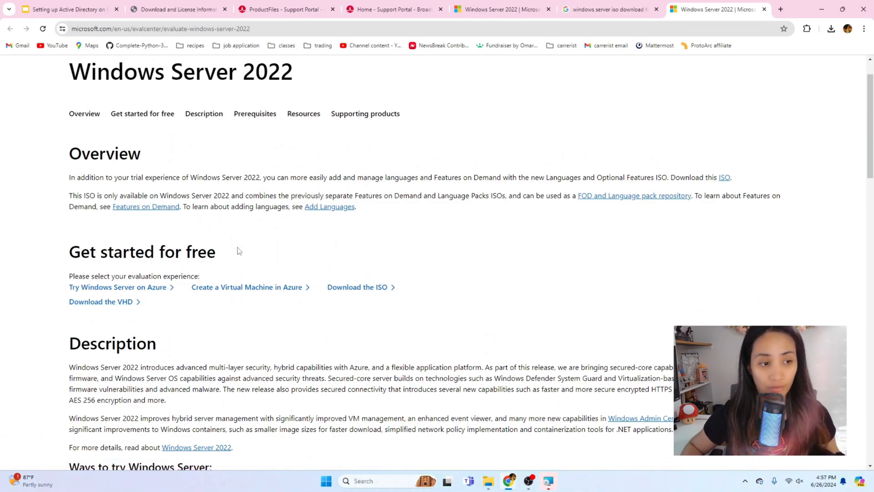
left_click(360, 288)
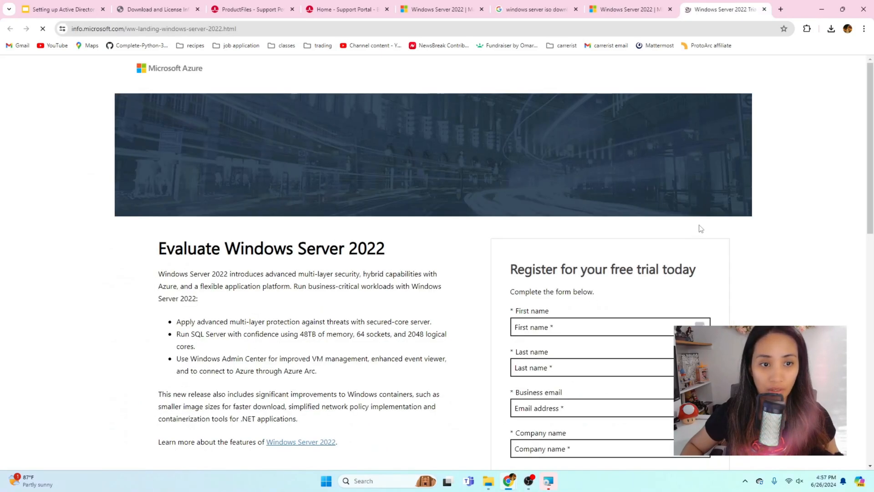
Step: Review the required fields of the Windows Server 2022 free trial registration form and close the form
scroll(801, 250, "down", 2)
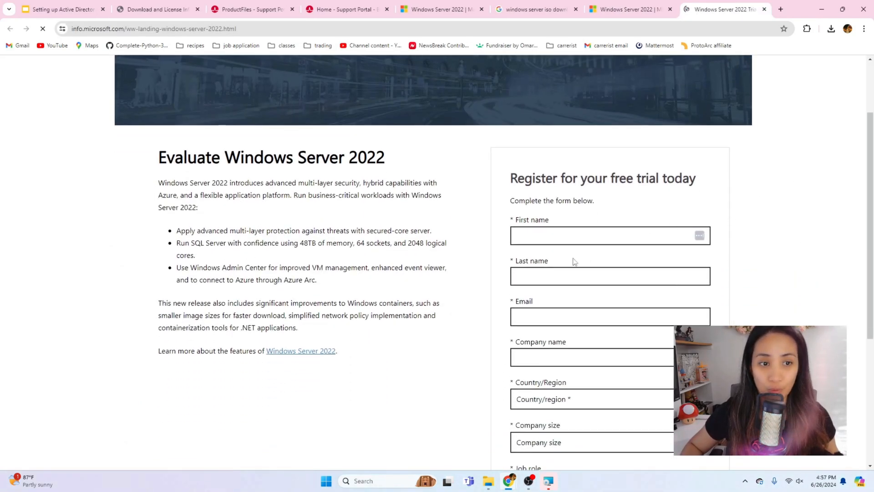
scroll(757, 242, "down", 1)
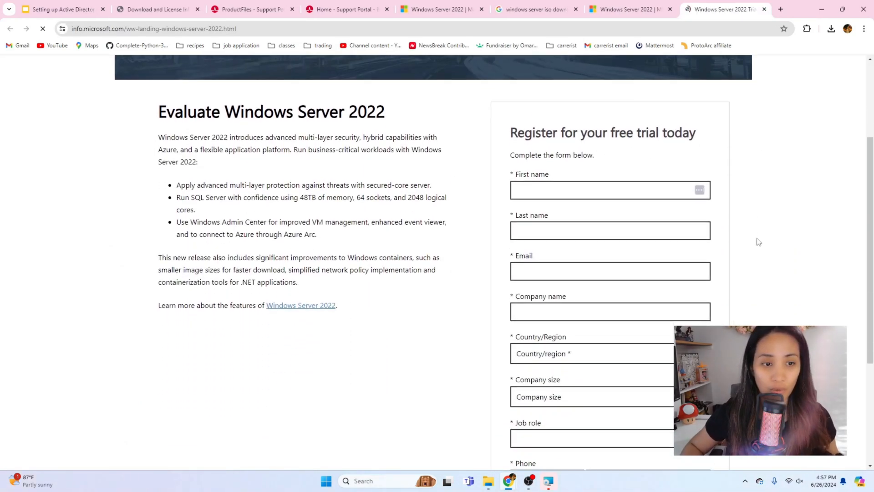
scroll(651, 223, "down", 4)
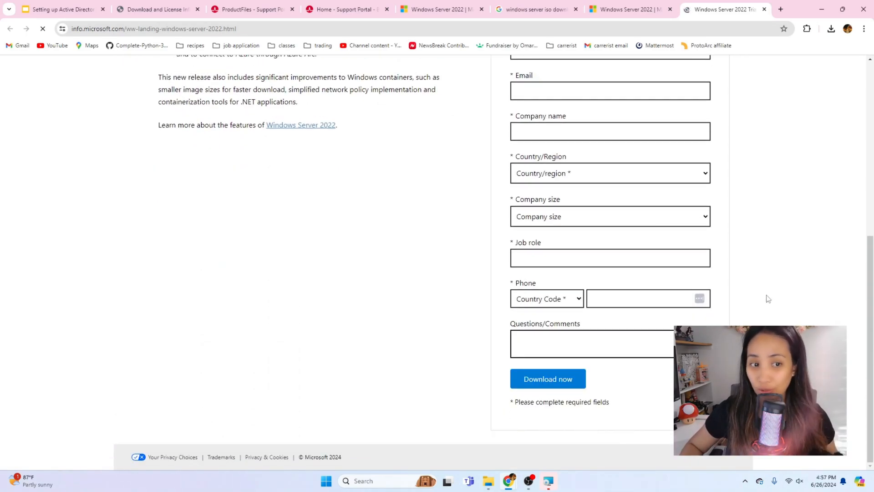
scroll(763, 295, "up", 4)
left_click(588, 189)
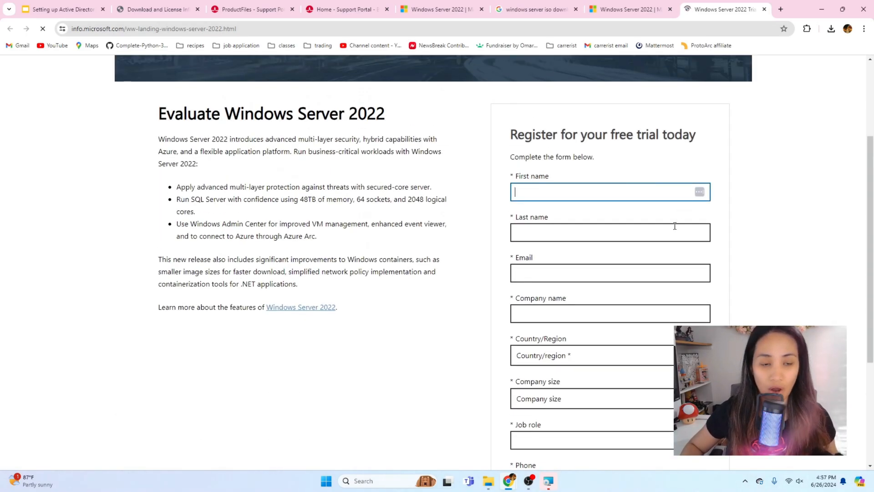
scroll(673, 228, "down", 4)
scroll(757, 263, "up", 1)
scroll(757, 263, "down", 1)
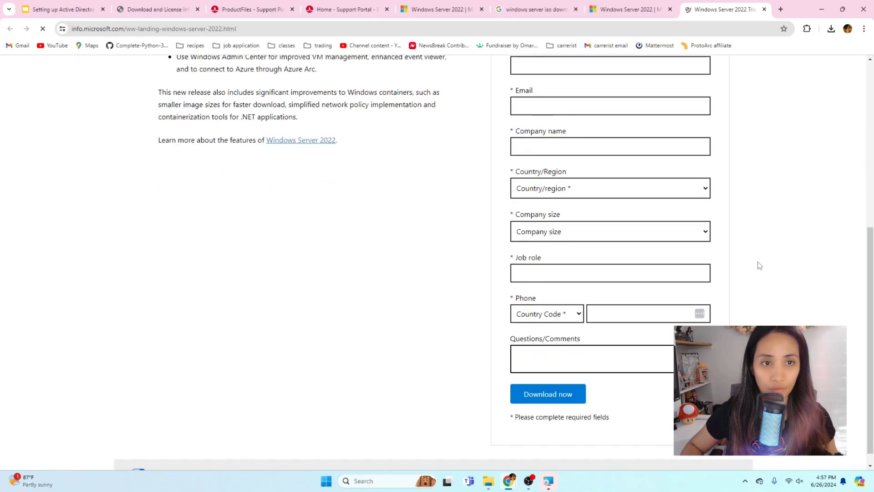
left_click(765, 11)
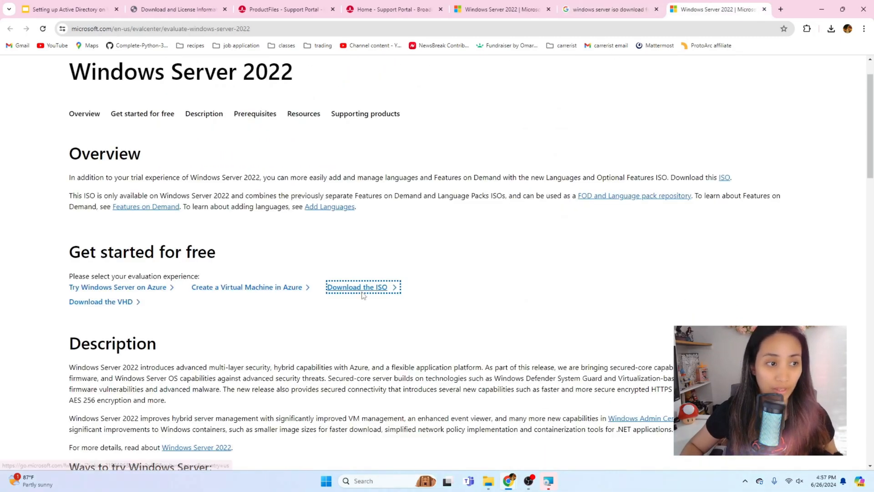
Step: Download the English (United States) 64-bit Windows Server 2022 ISO as SERVER_EVAL_x64FRE_en-us to Downloads and check its progress
left_click(602, 6)
left_click(532, 6)
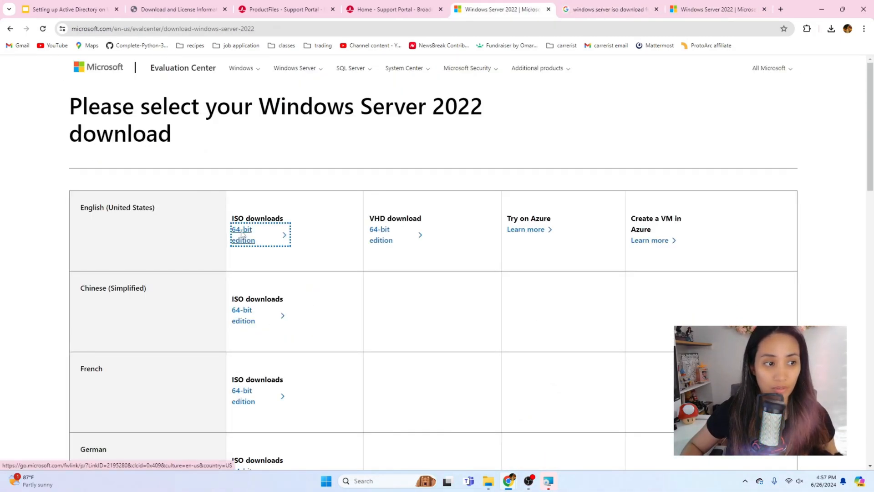
left_click(240, 234)
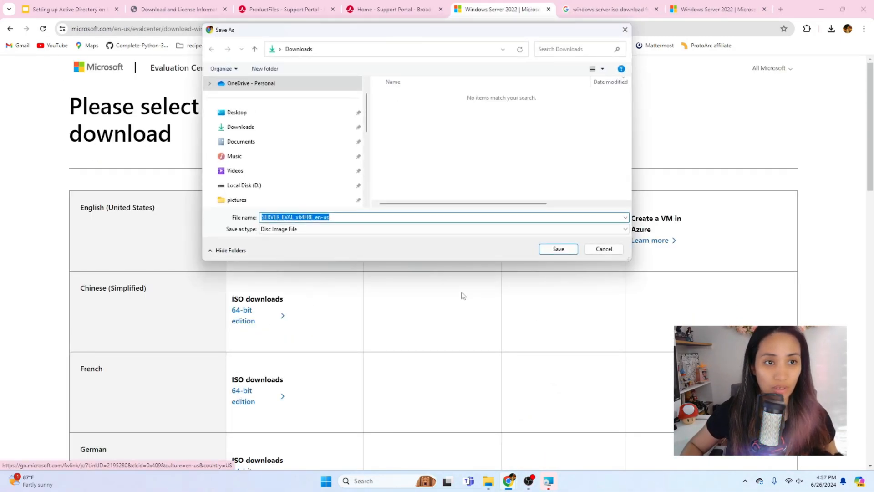
left_click(565, 250)
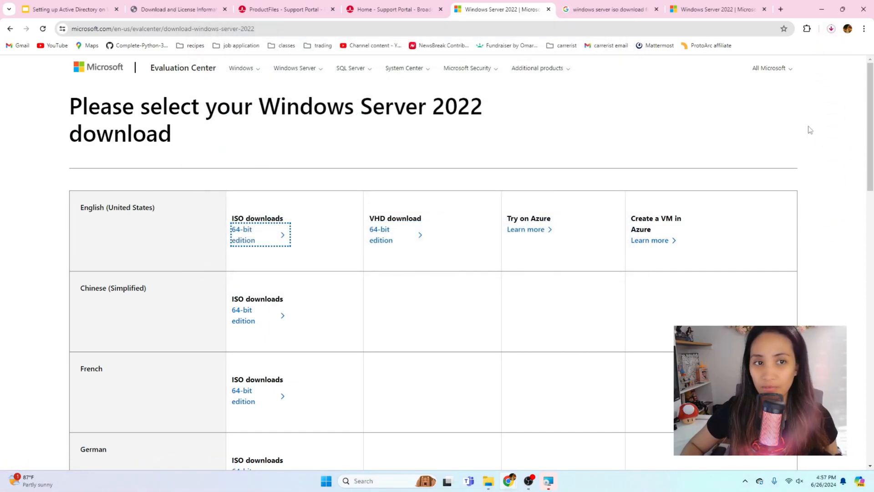
left_click(830, 29)
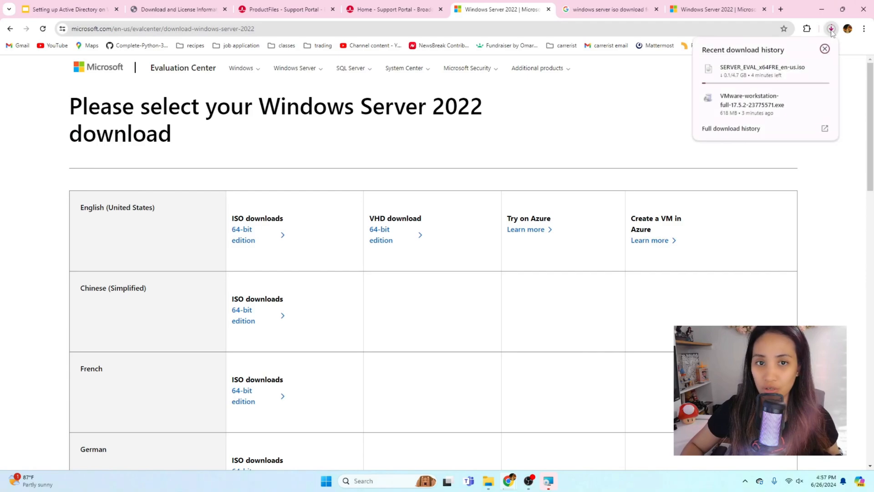
left_click(663, 91)
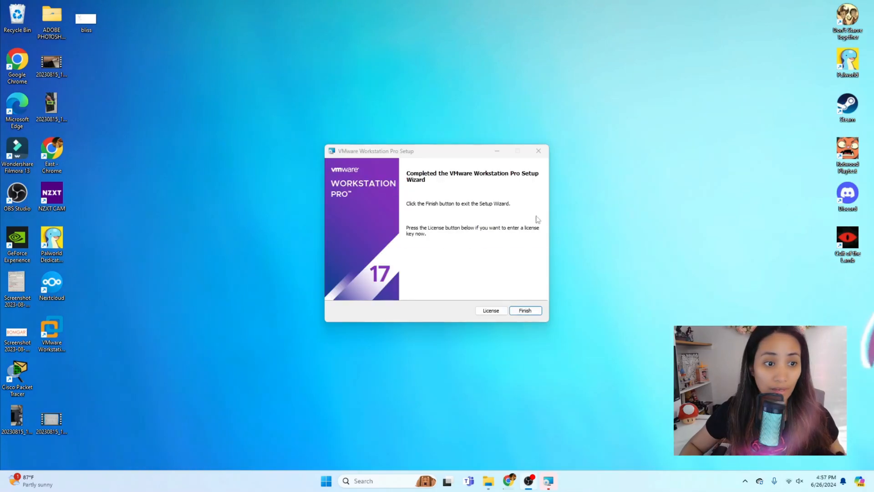
Step: Finish the VMware Workstation Pro setup wizard without entering a license key
left_click(529, 311)
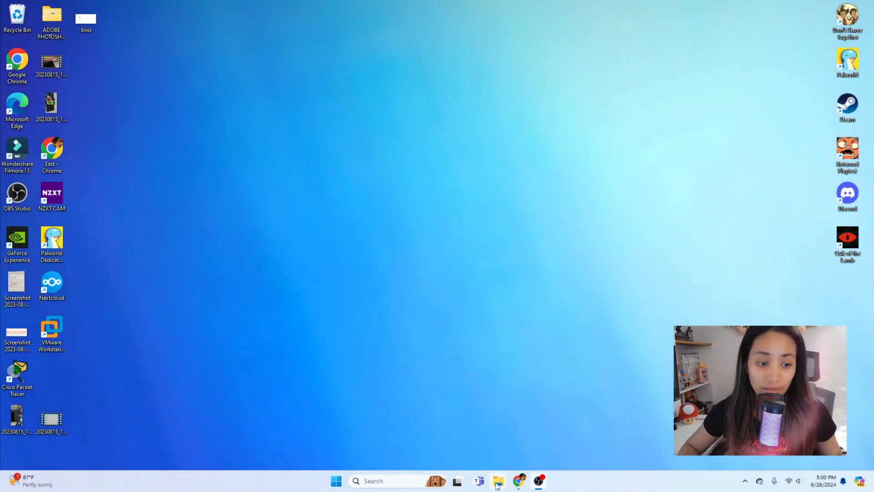
mouse_move(498, 484)
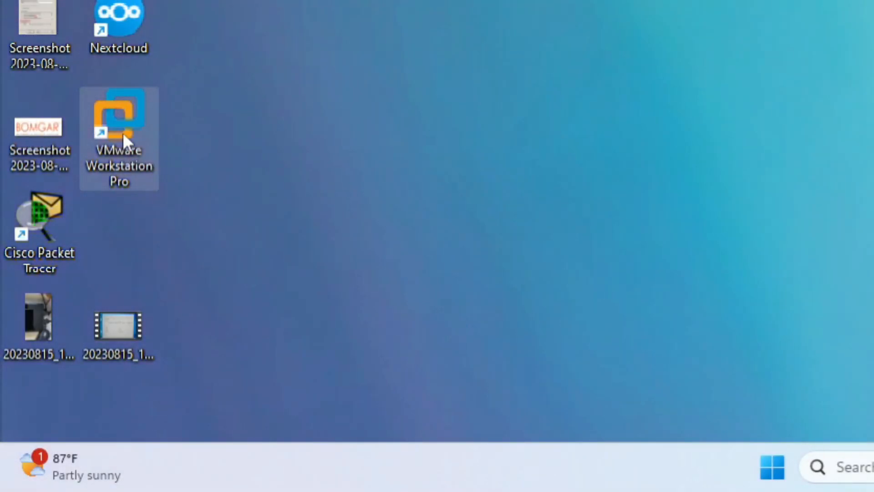
Step: Launch VMware Workstation Pro, set it to personal use, and reposition its window on the desktop
double_click(119, 133)
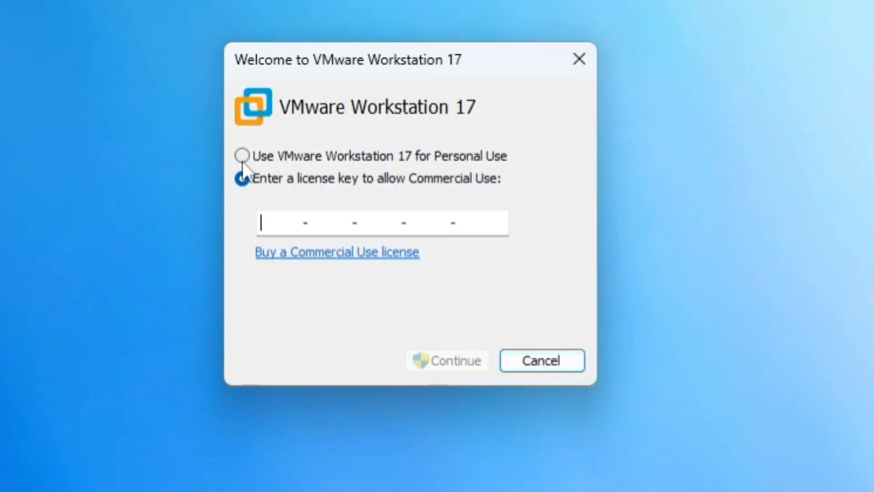
left_click(241, 157)
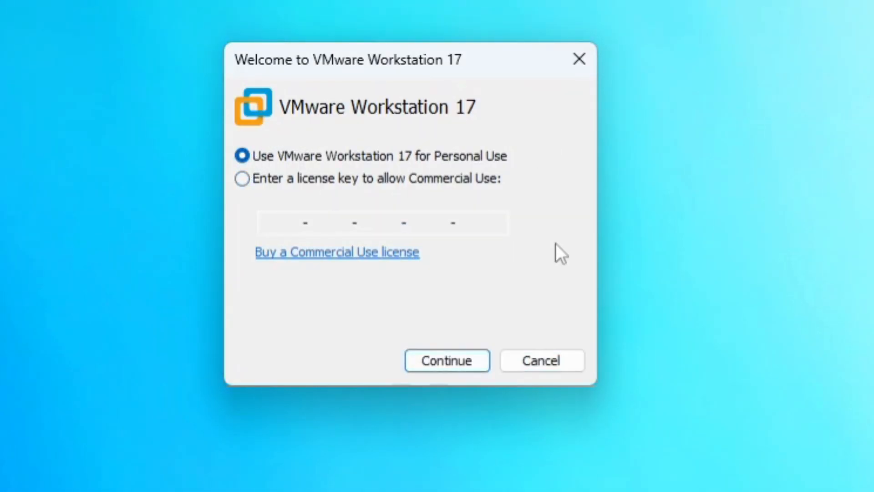
left_click(446, 363)
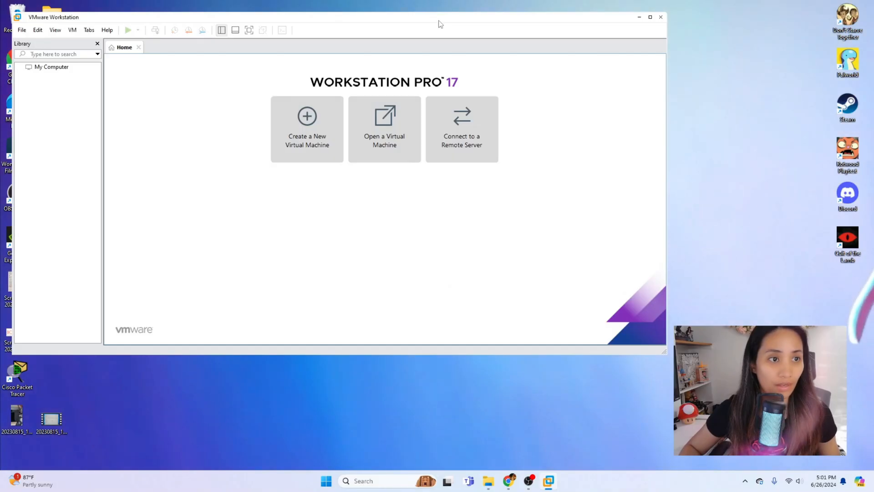
left_click_drag(439, 21, 570, 57)
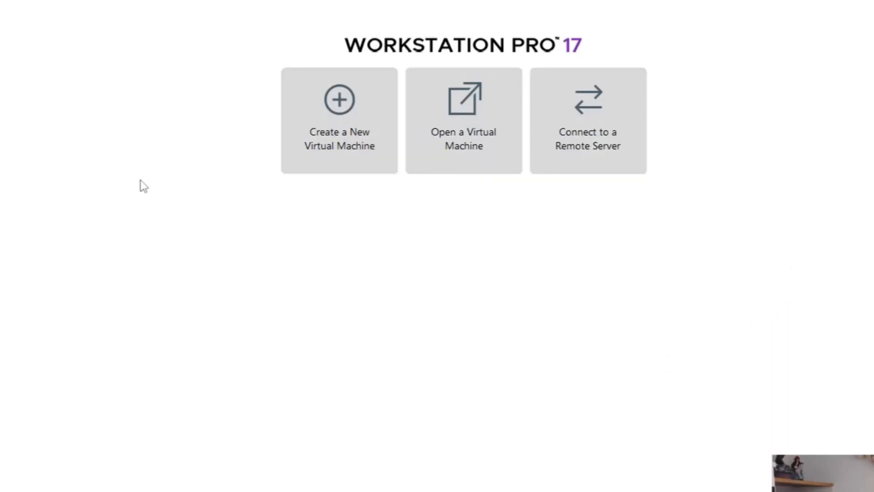
Step: Start creating a new virtual machine and choose to install the operating system later
left_click(340, 120)
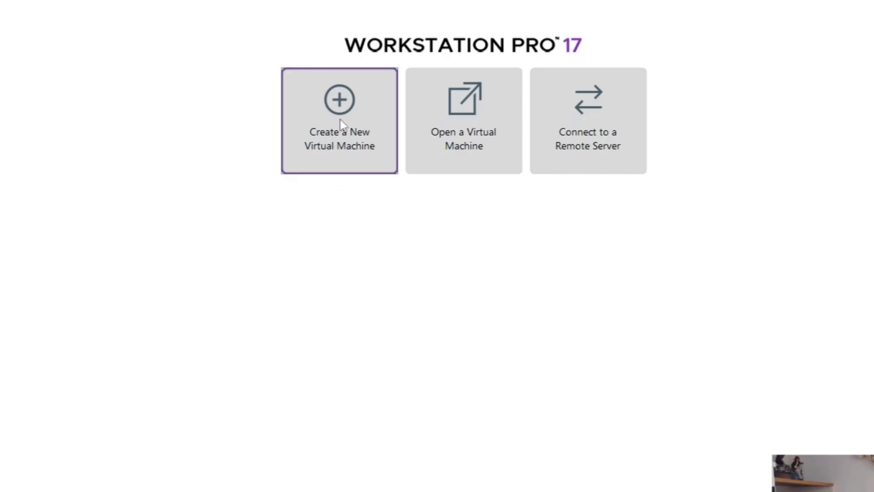
left_click(464, 451)
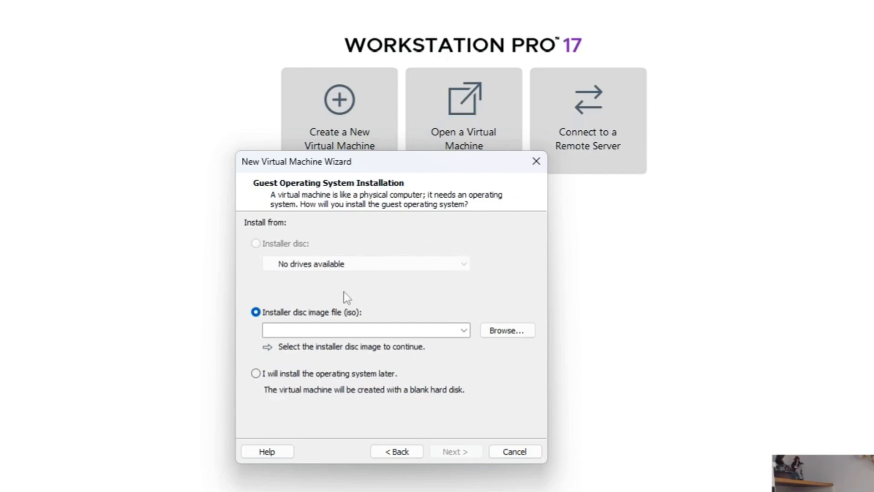
left_click(255, 374)
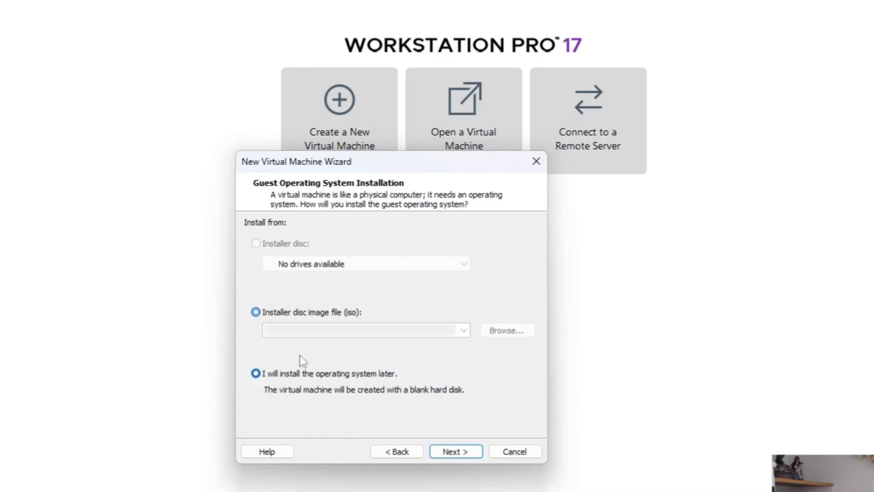
left_click(256, 312)
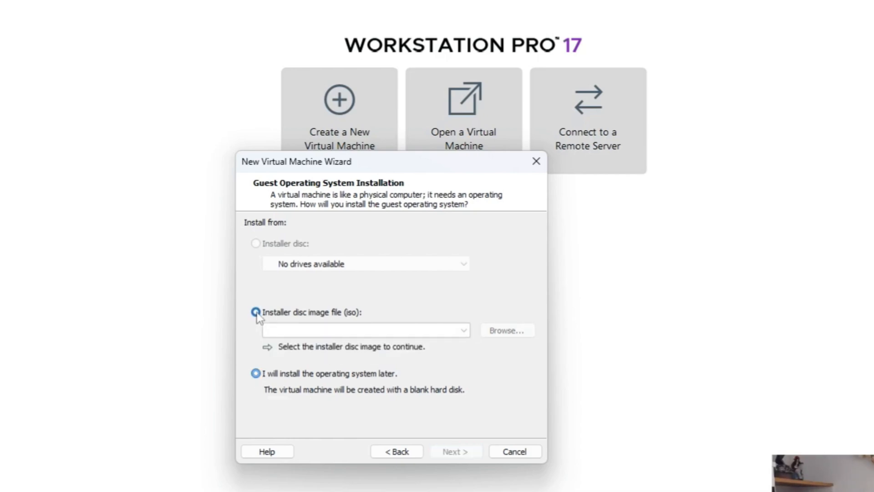
left_click(256, 376)
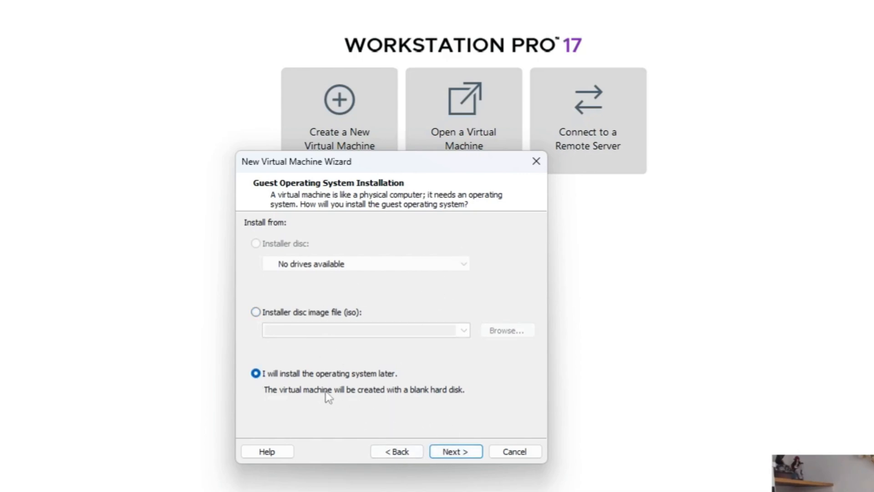
left_click(454, 452)
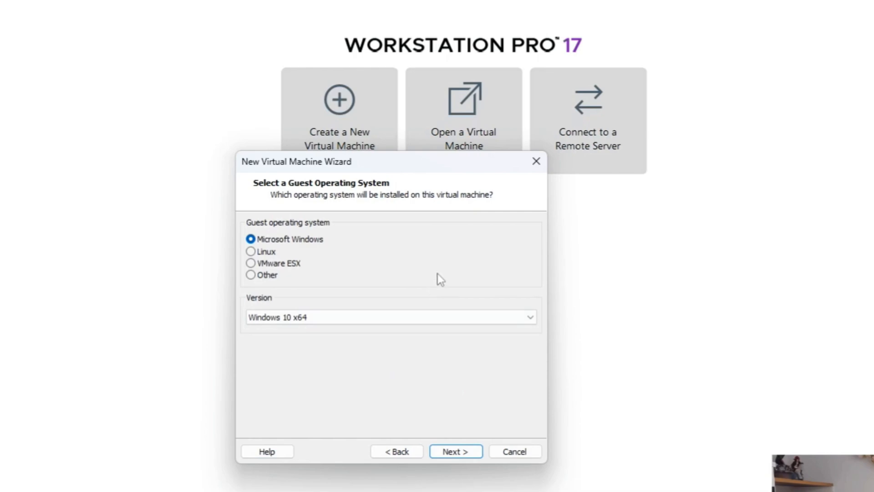
Step: Set the guest operating system to Microsoft Windows, version Windows Server 2022, and accept Windows Server 2022 as the virtual machine name
left_click(378, 318)
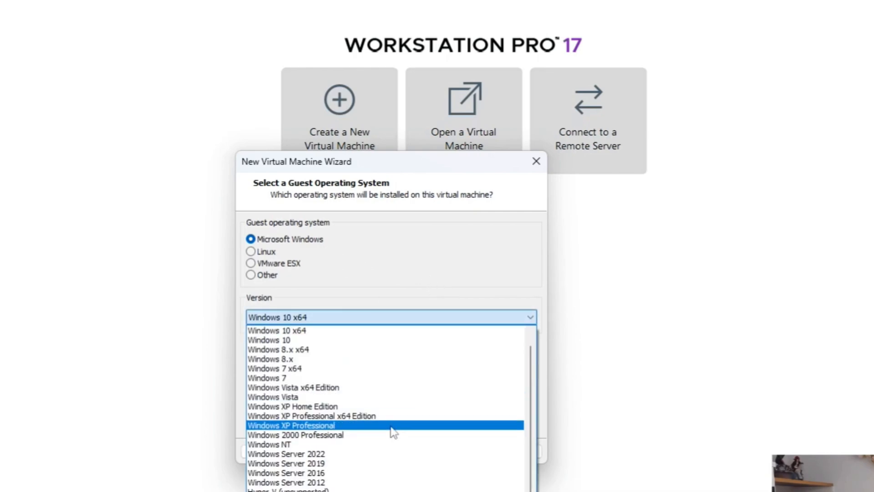
left_click(385, 451)
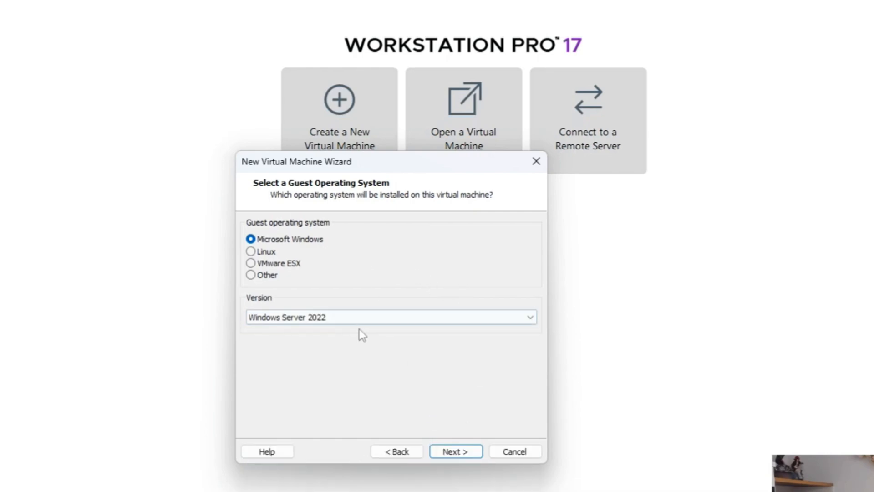
left_click(457, 452)
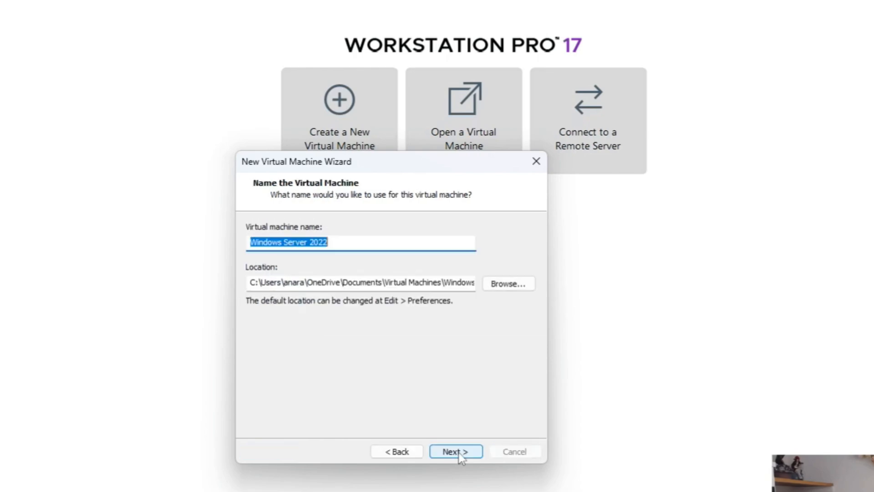
left_click(358, 244)
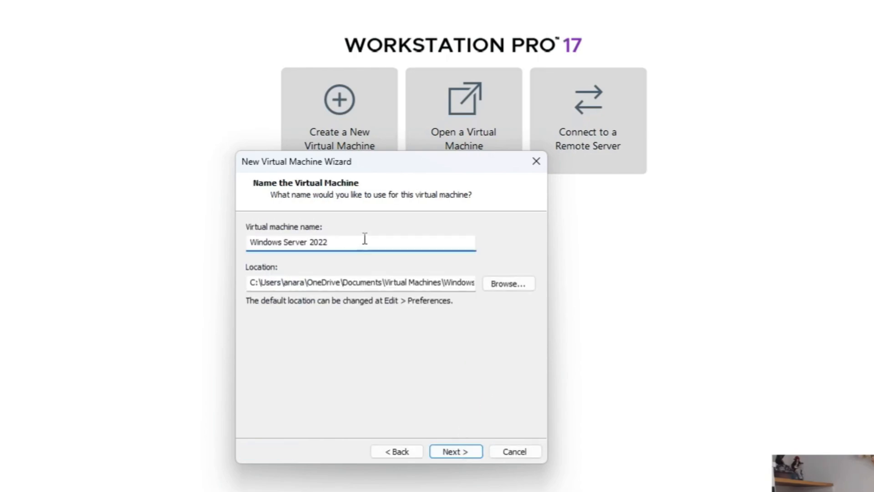
left_click(449, 450)
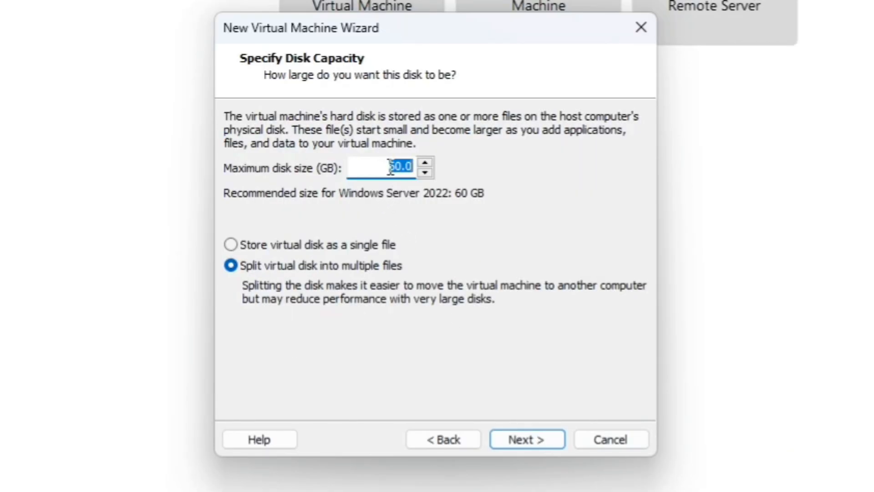
Step: Set the maximum disk size to 20 GB, split into multiple files, and finish creating the virtual machine
left_click(390, 167)
left_click(533, 440)
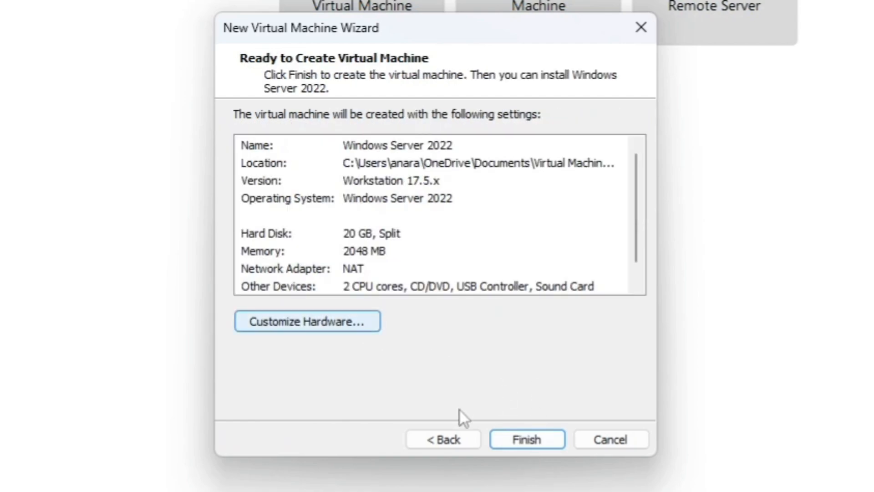
left_click(524, 438)
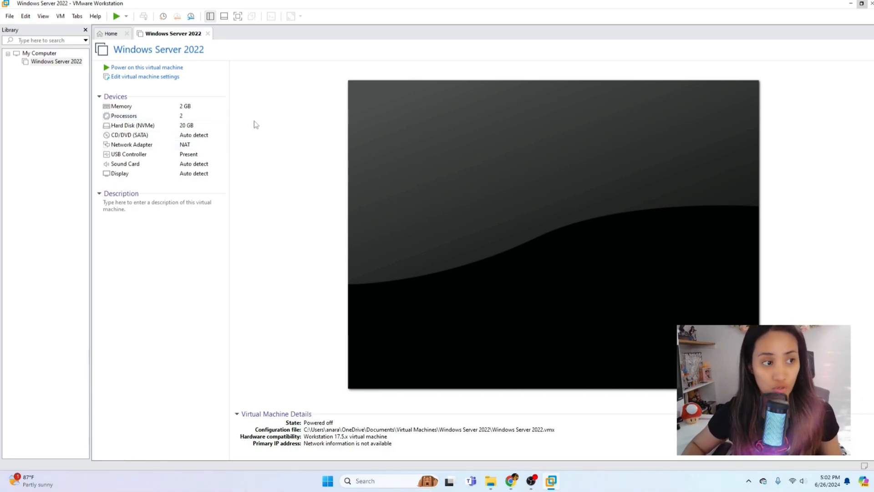
Step: Set the virtual machine's CD/DVD (SATA) drive to use the SERVER_EVAL_x64FRE_en-us ISO image from Downloads and save the settings
right_click(65, 63)
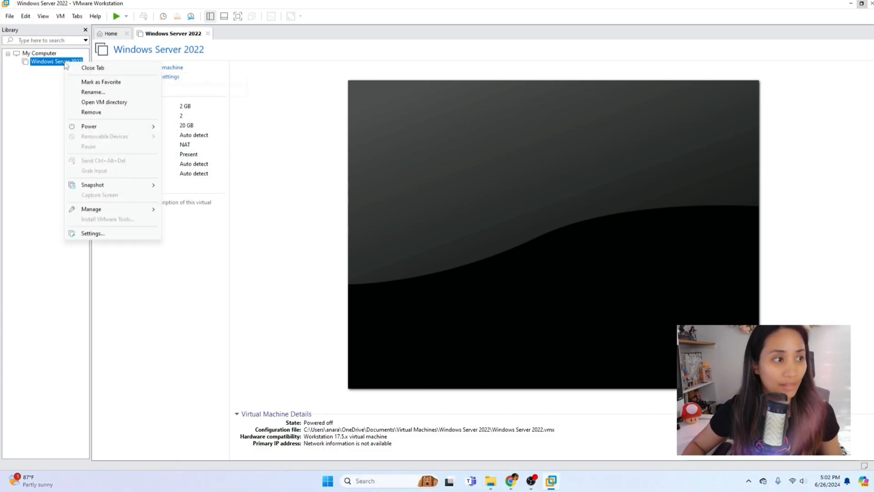
left_click(101, 233)
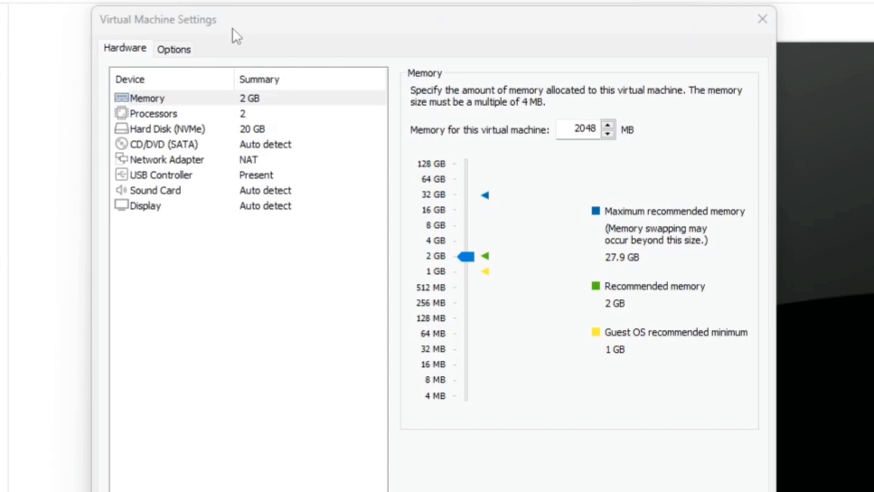
left_click(177, 150)
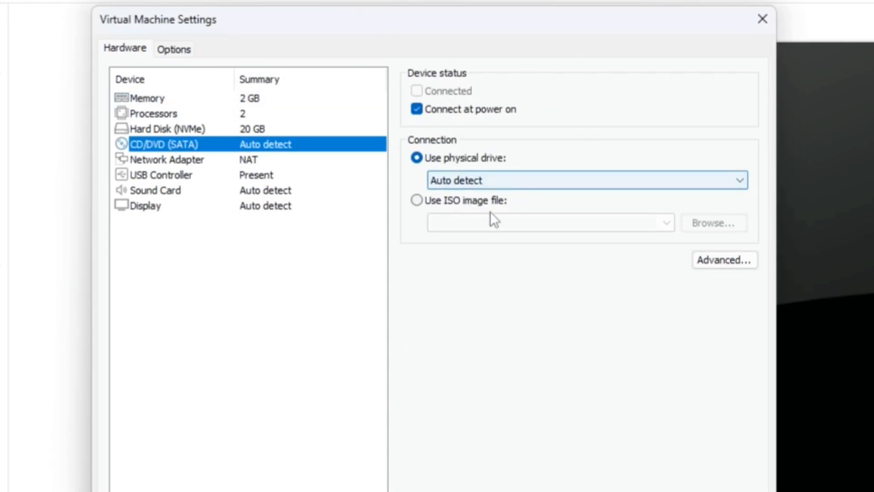
left_click(423, 203)
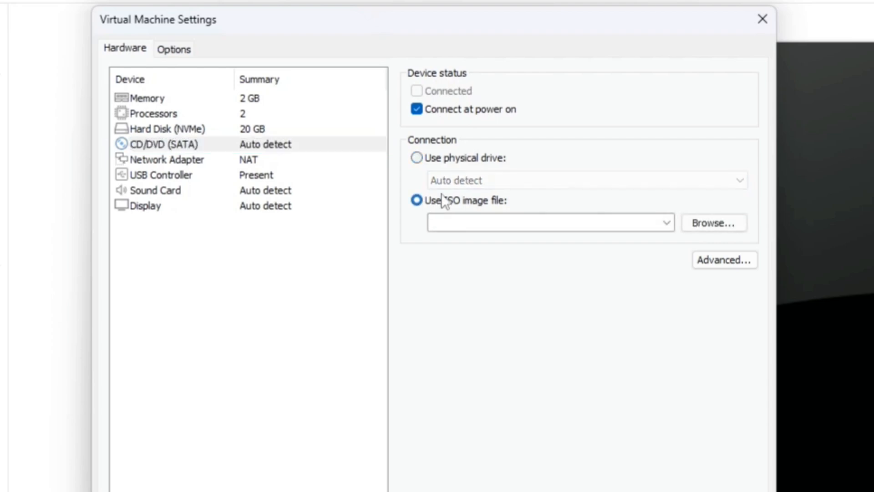
left_click(711, 223)
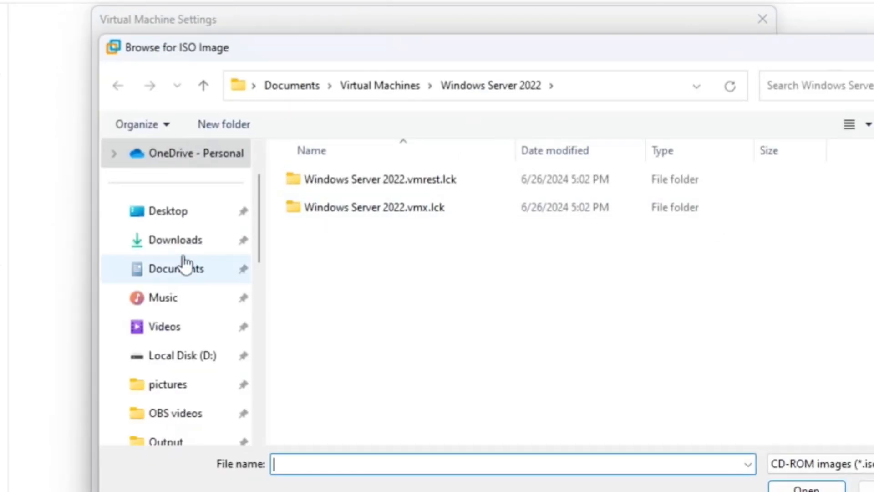
left_click(216, 232)
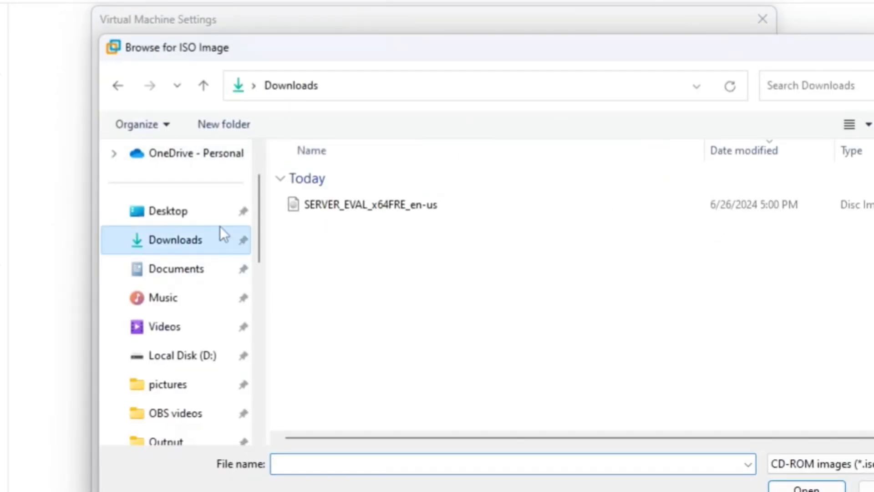
double_click(395, 205)
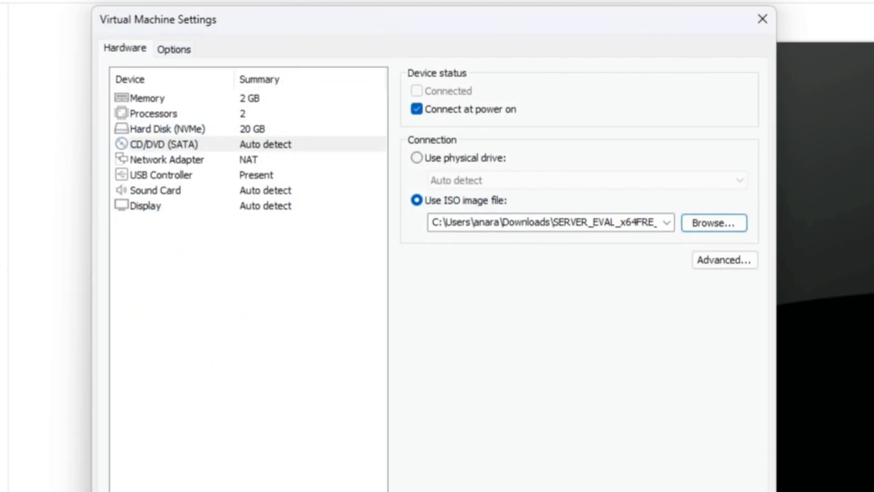
left_click(528, 392)
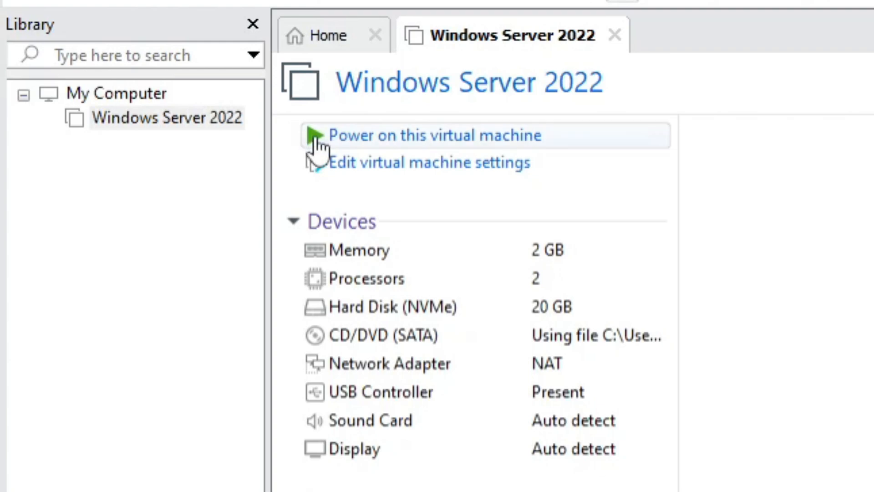
Step: Power on the Windows Server 2022 virtual machine, boot it from the CD/DVD image, and open the machine's power options
left_click(317, 145)
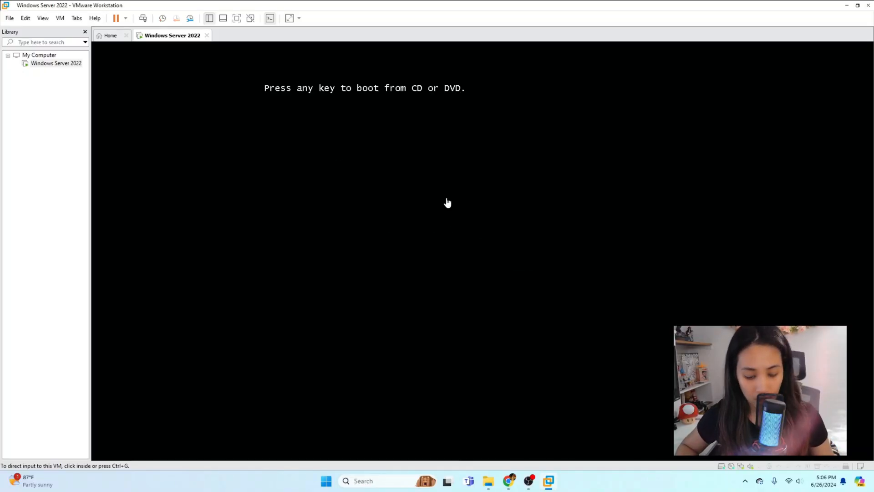
left_click(446, 203)
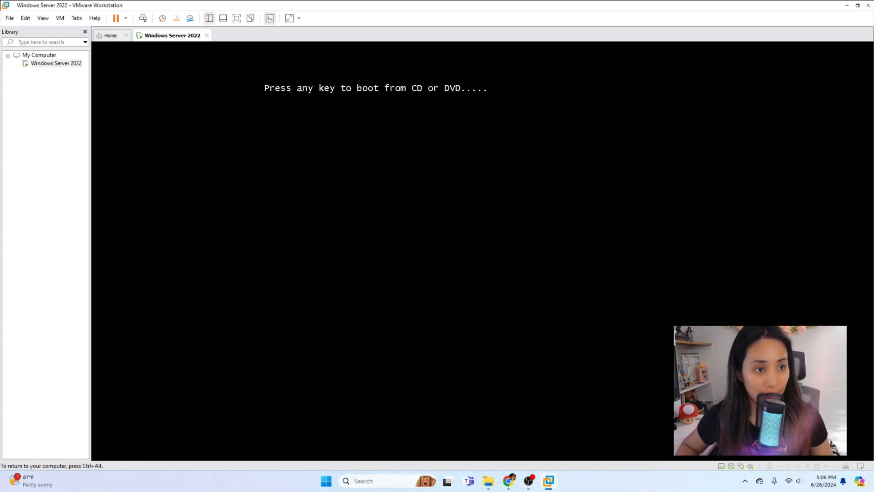
key("Return")
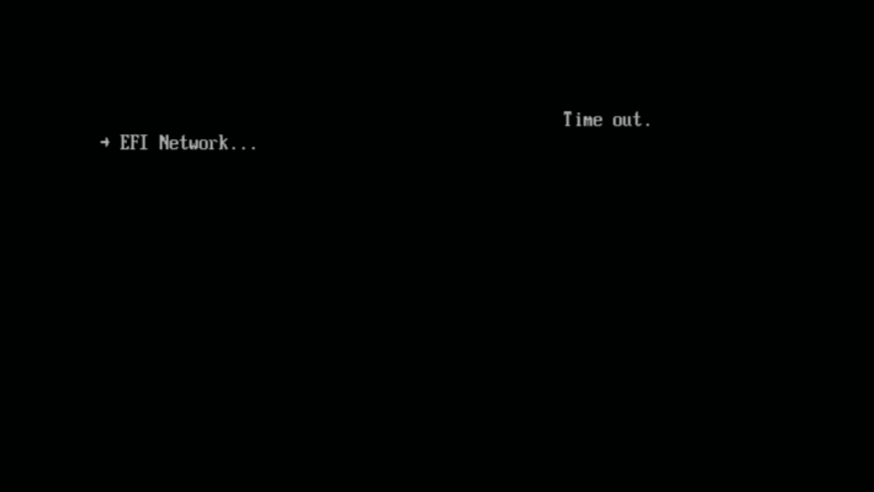
right_click(105, 49)
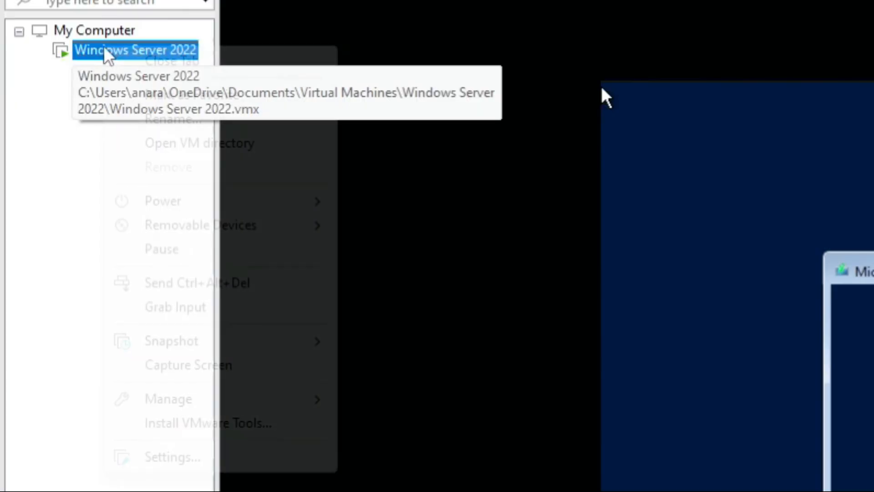
mouse_move(235, 209)
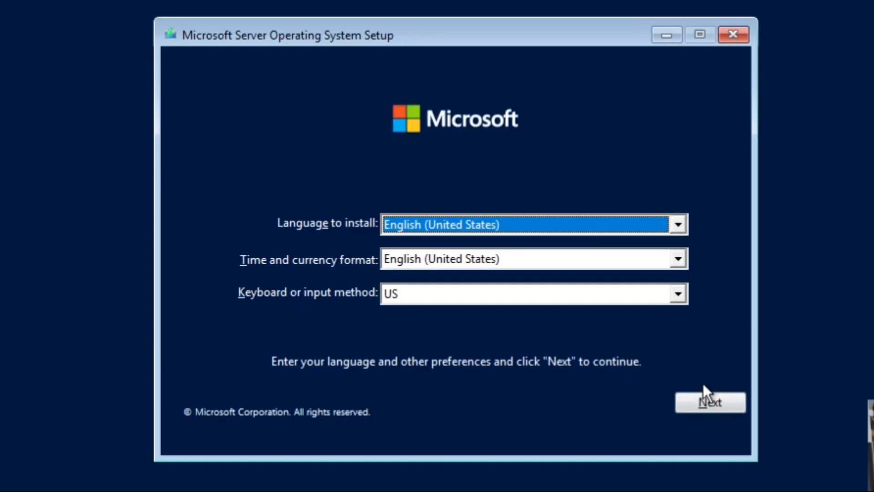
Step: Start the server installation in English (United States) and choose the Windows Server 2022 Standard Evaluation (Desktop Experience) edition
left_click(709, 402)
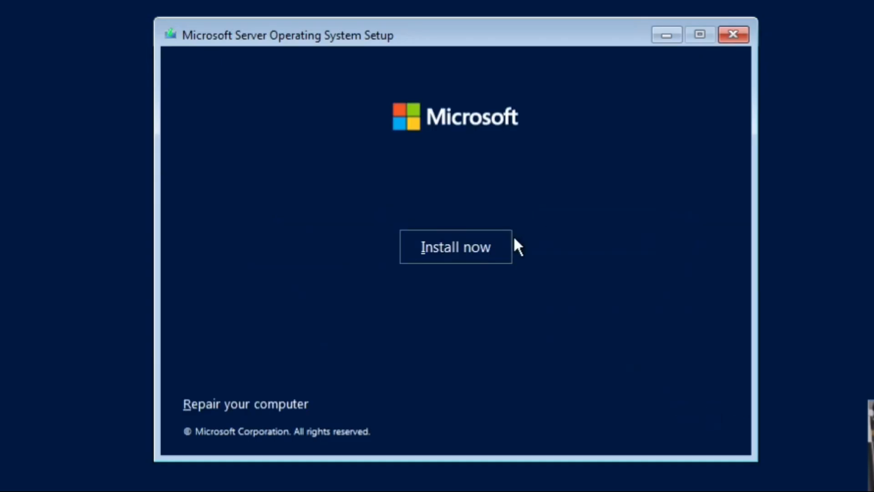
left_click(469, 246)
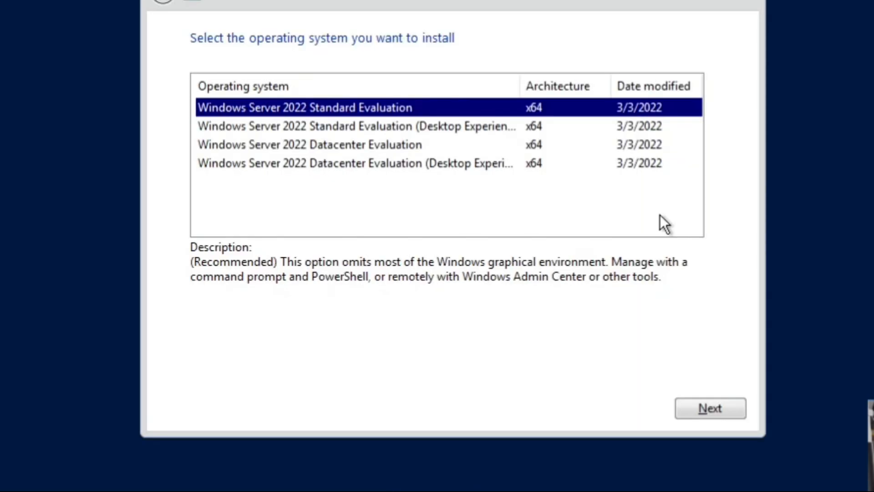
left_click_drag(520, 86, 548, 84)
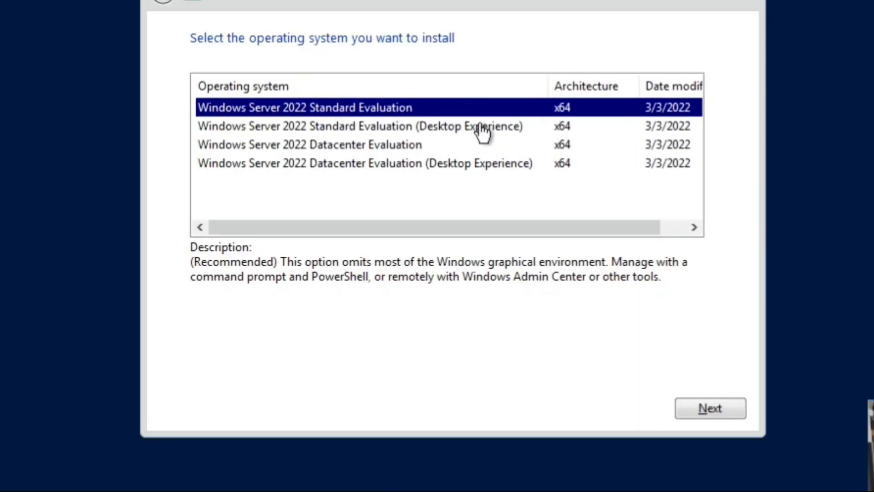
left_click(480, 127)
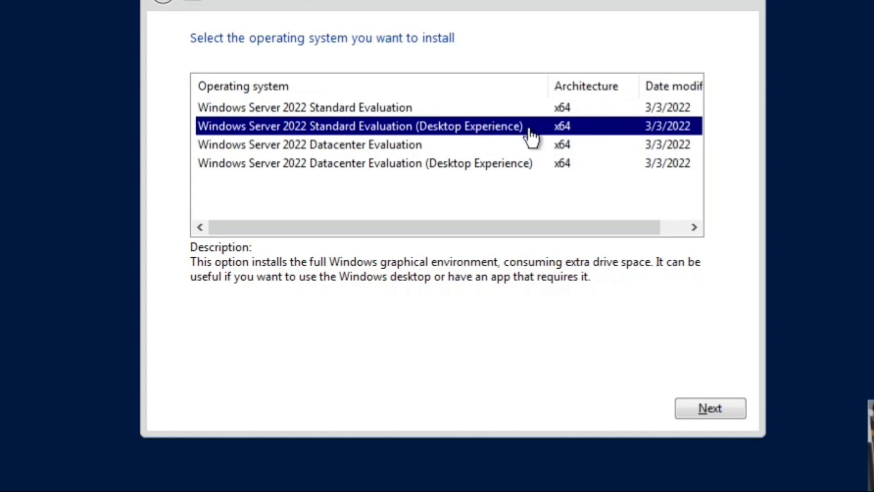
left_click(404, 110)
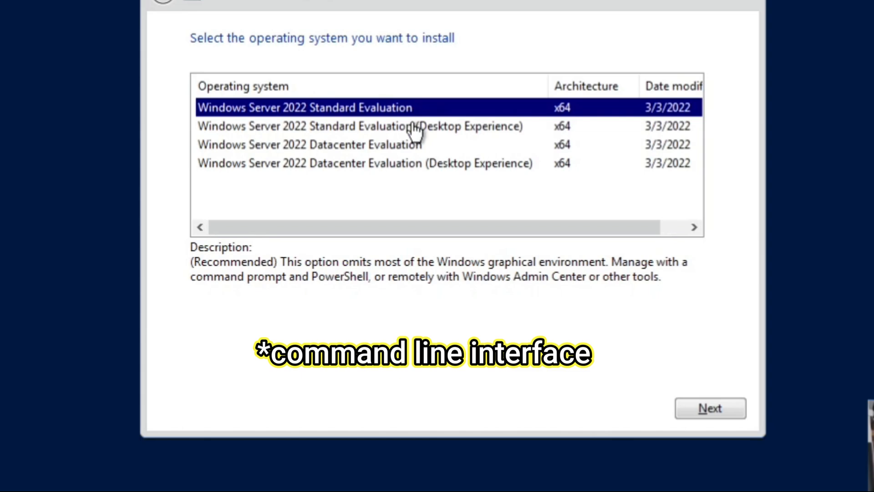
left_click(414, 128)
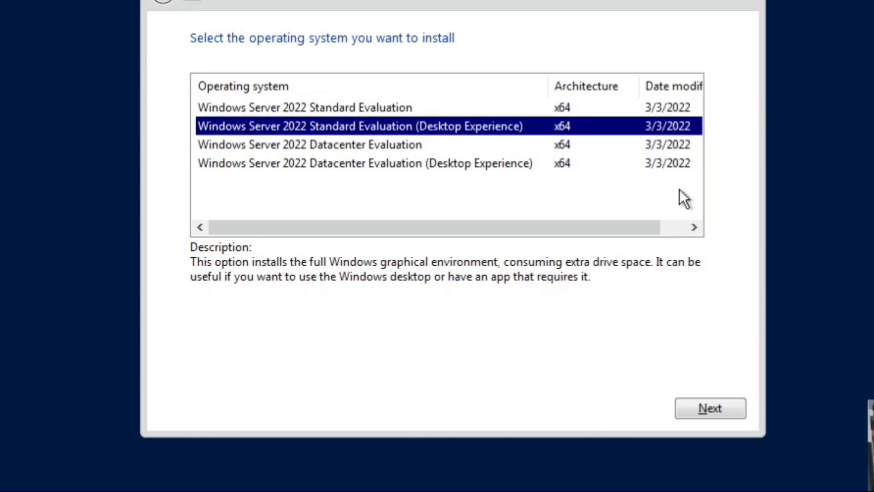
left_click(691, 407)
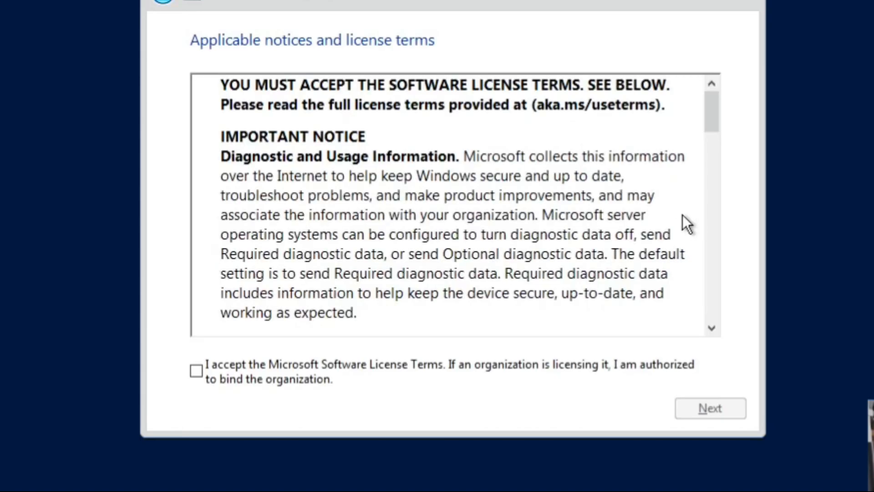
Step: Accept the Microsoft Software License Terms and choose the Custom installation type (operating system only)
left_click(196, 371)
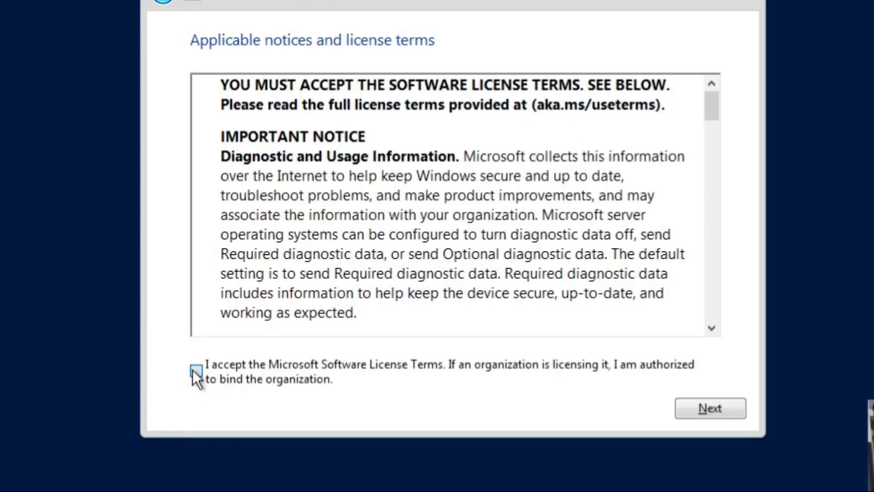
left_click(696, 412)
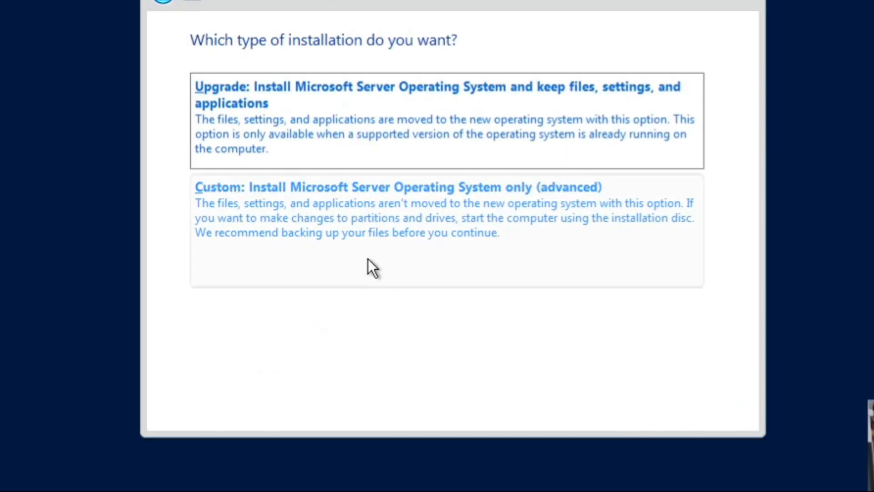
left_click(386, 228)
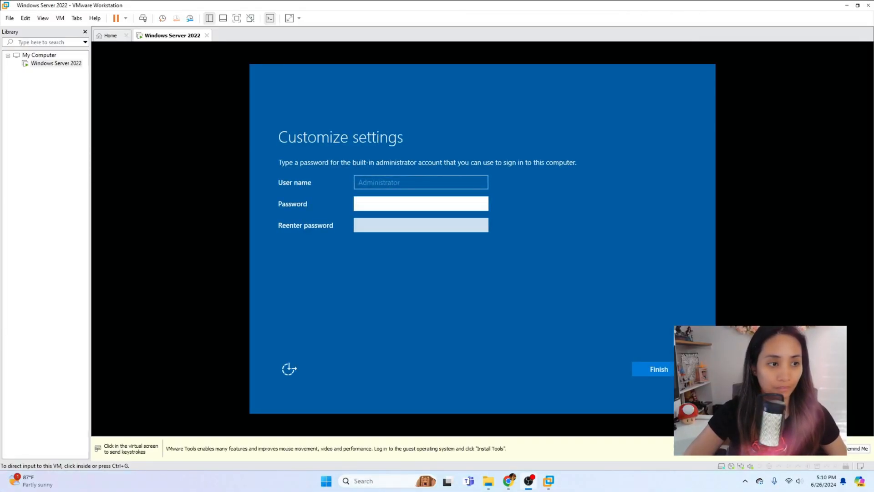
Step: Enter and confirm a password for the built-in Administrator account and finish customizing the settings
left_click(404, 203)
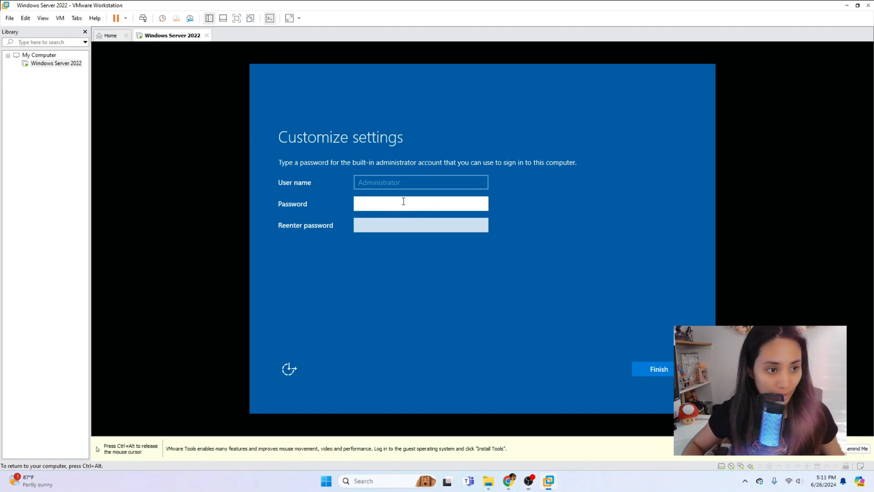
type("•••••••••")
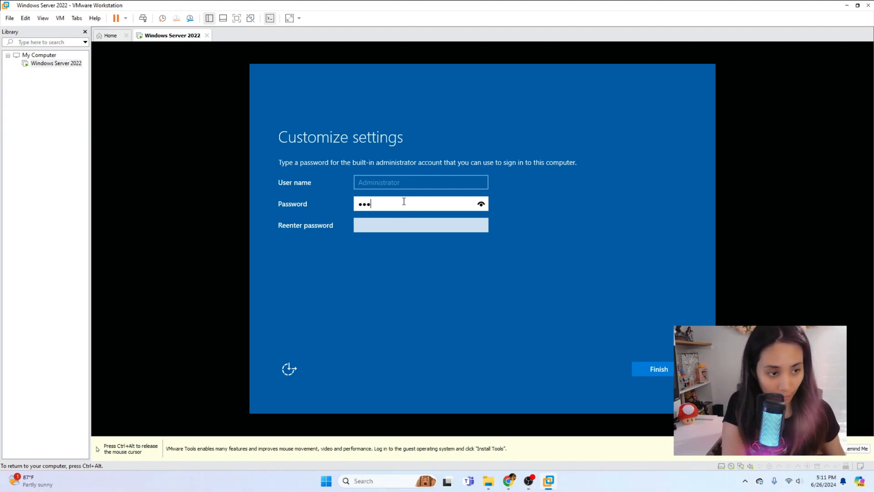
key("Tab")
type("•••••••••")
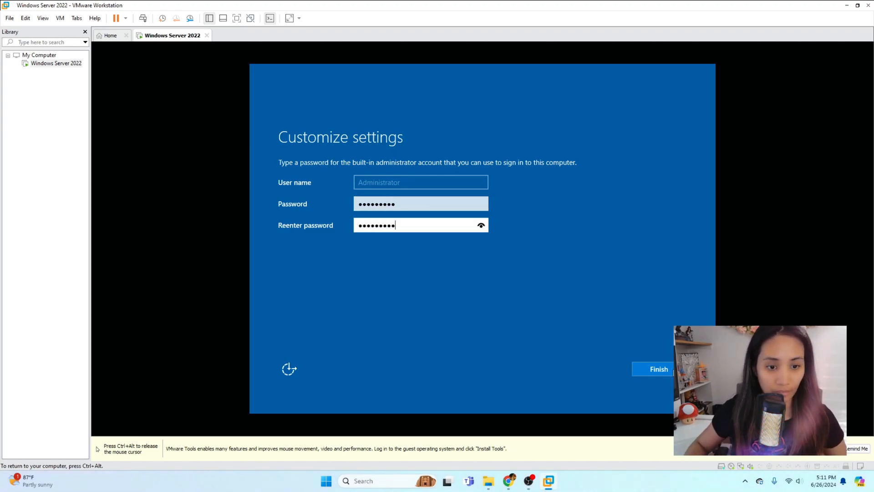
left_click(665, 366)
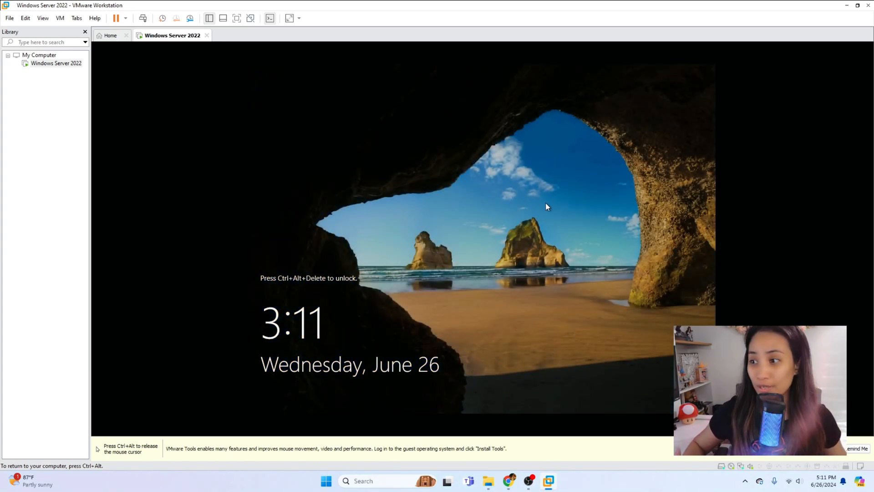
Step: Unlock the server and sign in as Administrator with the account password
key("ctrl+alt+Delete")
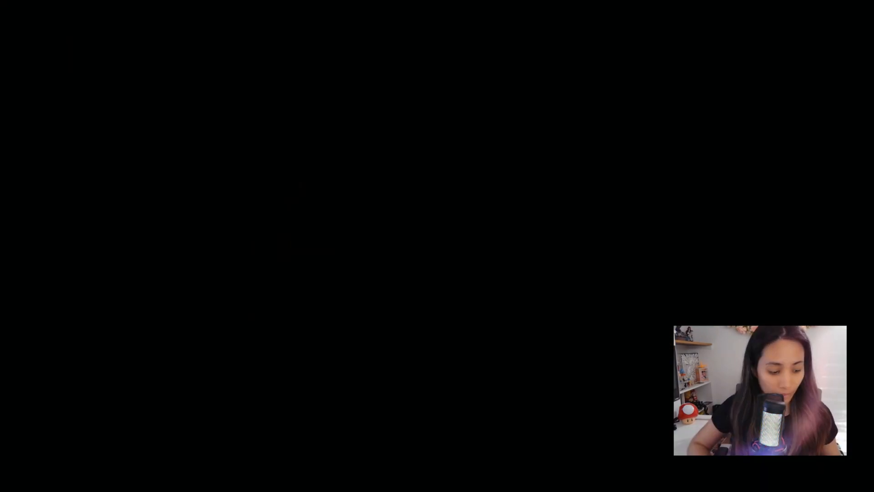
type("••")
type("••••••••")
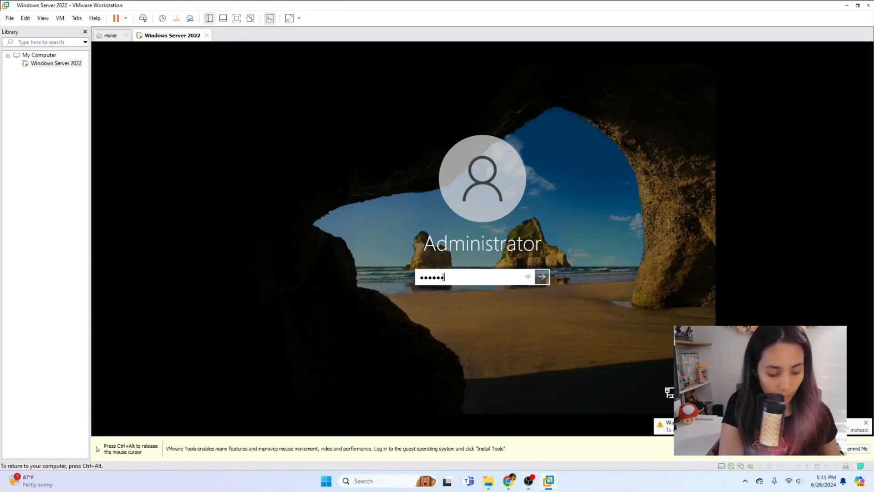
key("Return")
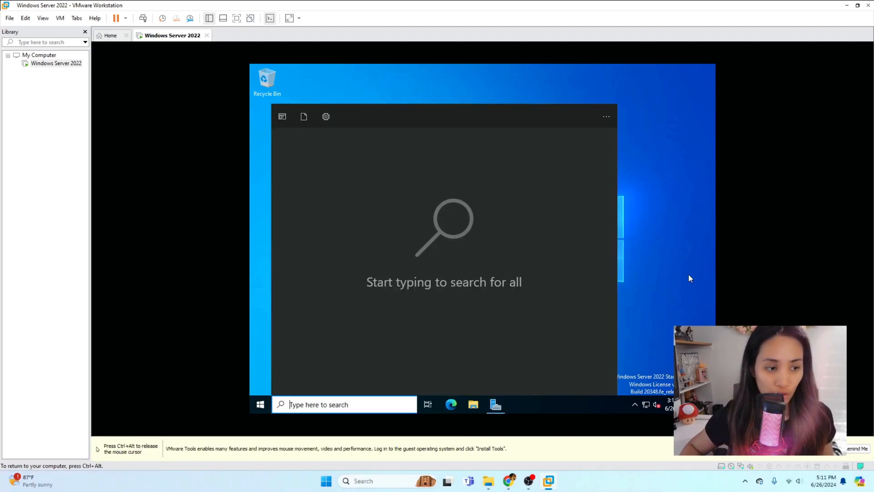
Step: Check the installed Windows Server version by running winver, and close the version window
type("winver")
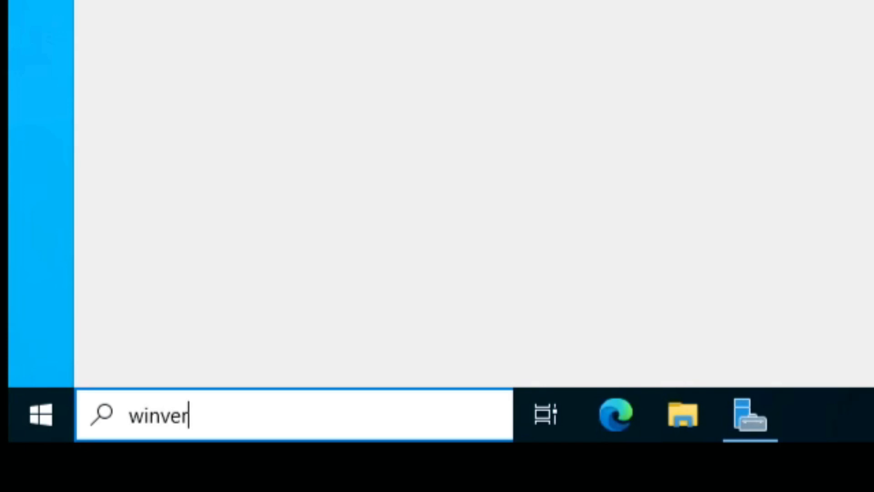
key("Return")
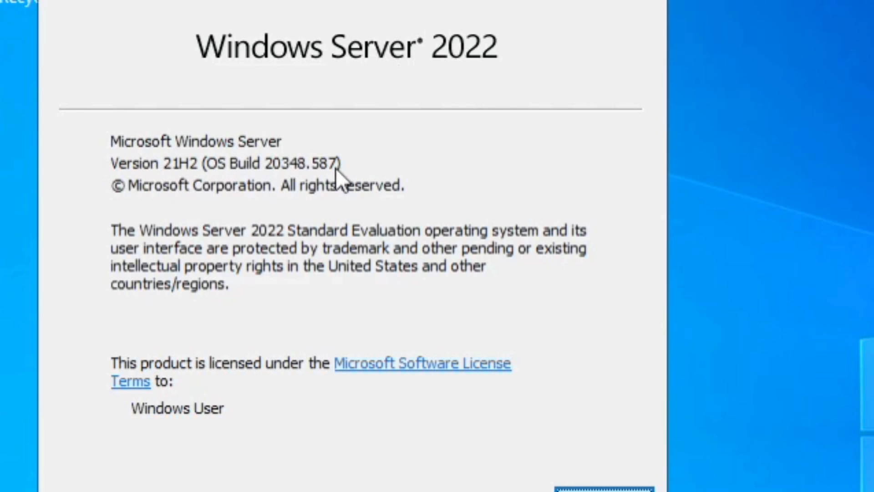
left_click(604, 490)
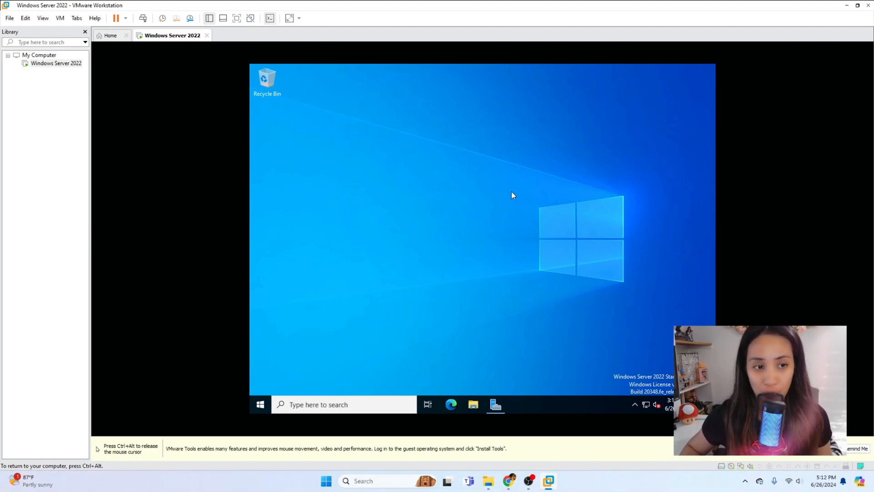
right_click(395, 181)
left_click(412, 205)
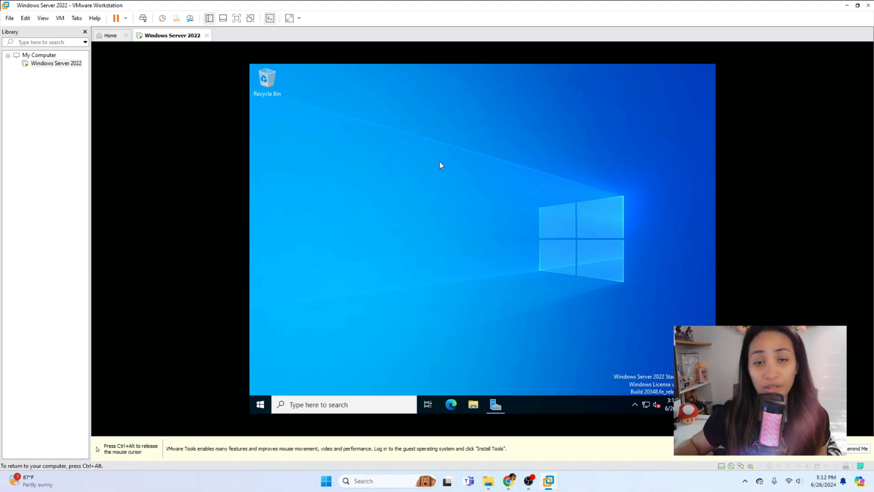
key("ctrl+alt")
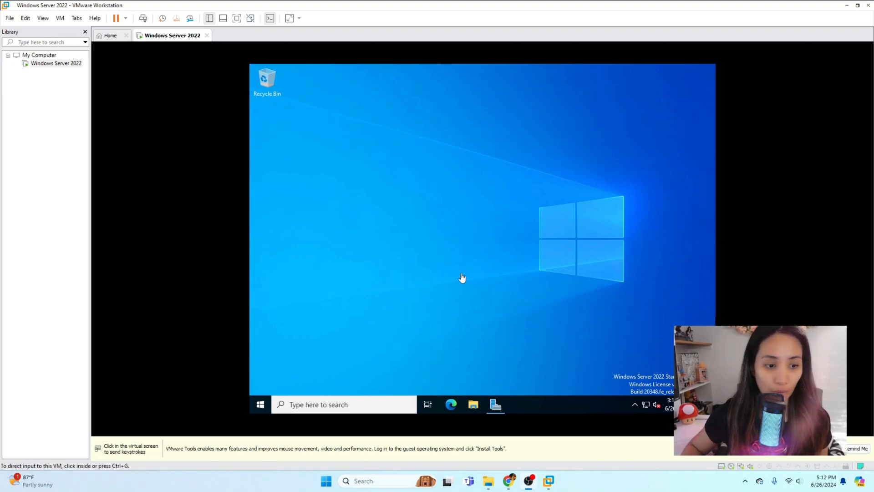
Step: Bring up the Server Manager dashboard in the virtual machine
left_click(497, 406)
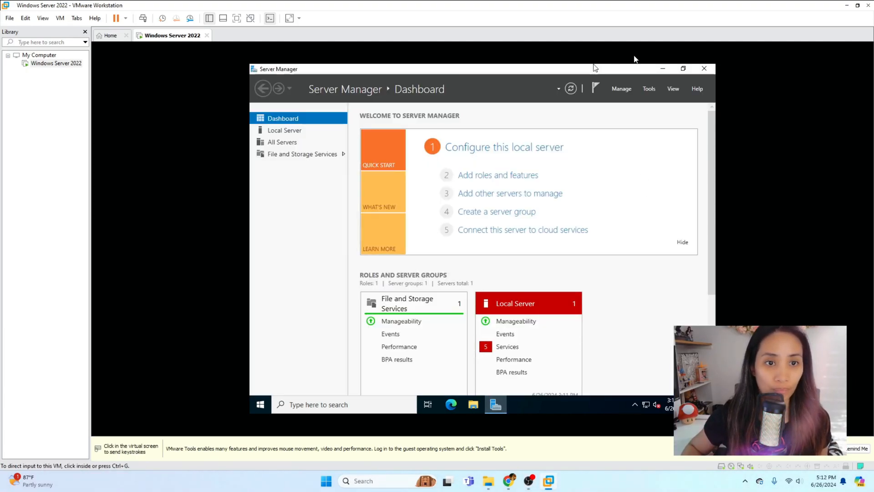
left_click(494, 405)
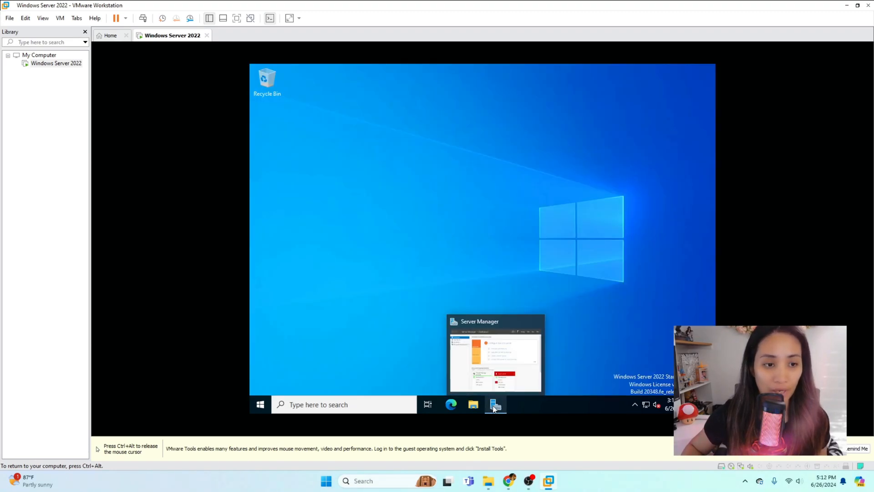
left_click(495, 406)
key("ctrl+alt")
left_click(406, 68)
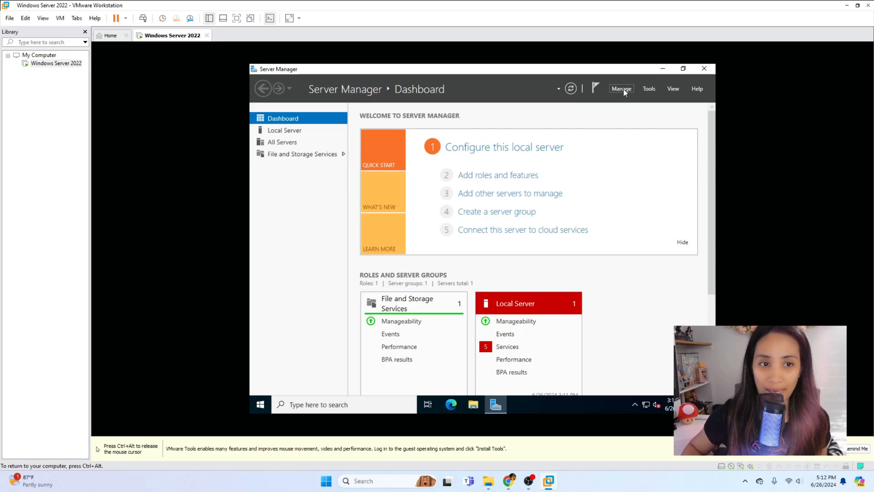
Step: Start adding roles and features with a role-based or feature-based installation on the server in the server pool
left_click(622, 89)
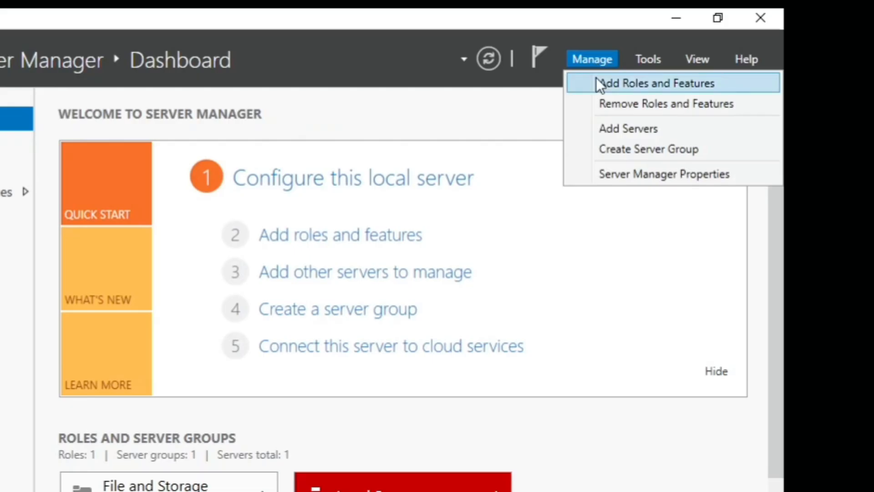
left_click(602, 85)
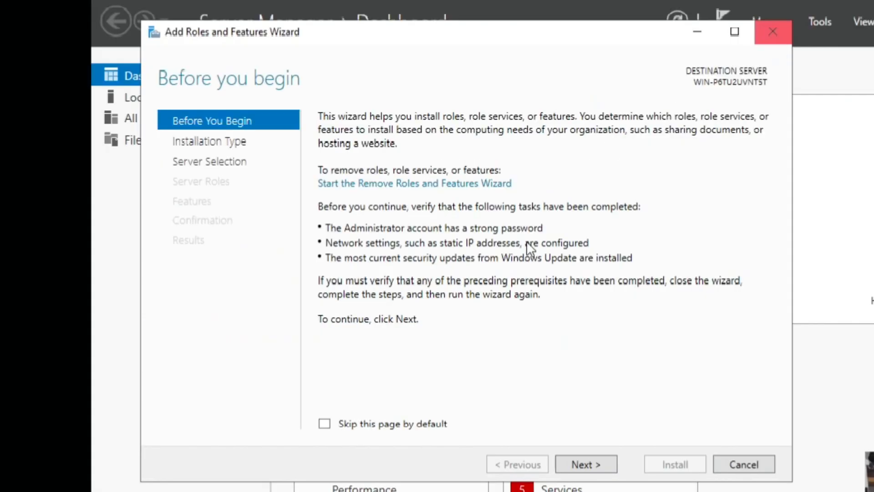
left_click(578, 464)
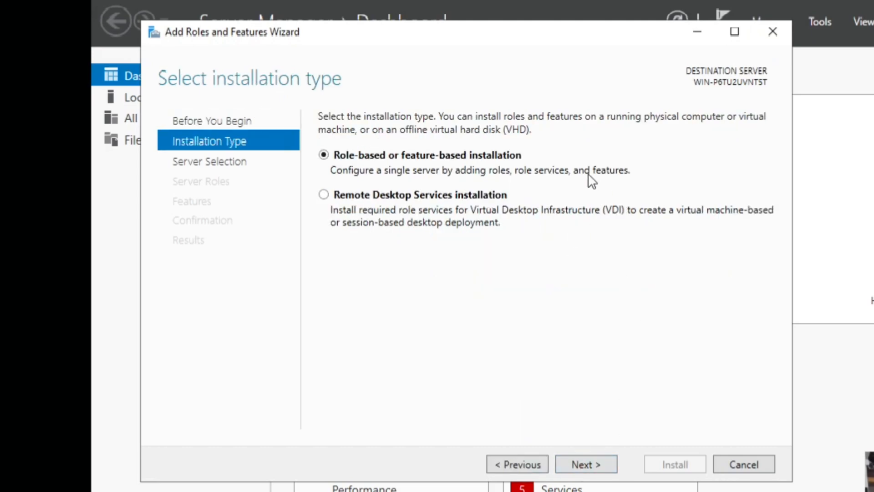
left_click(605, 460)
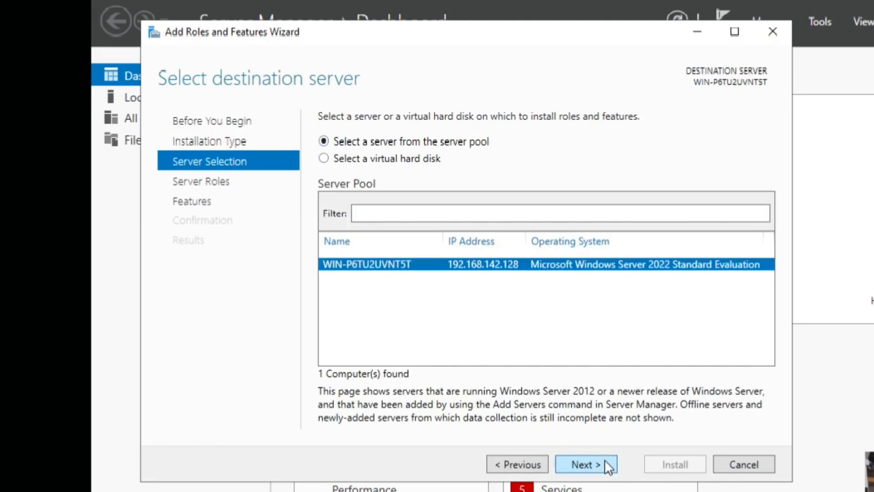
left_click(596, 465)
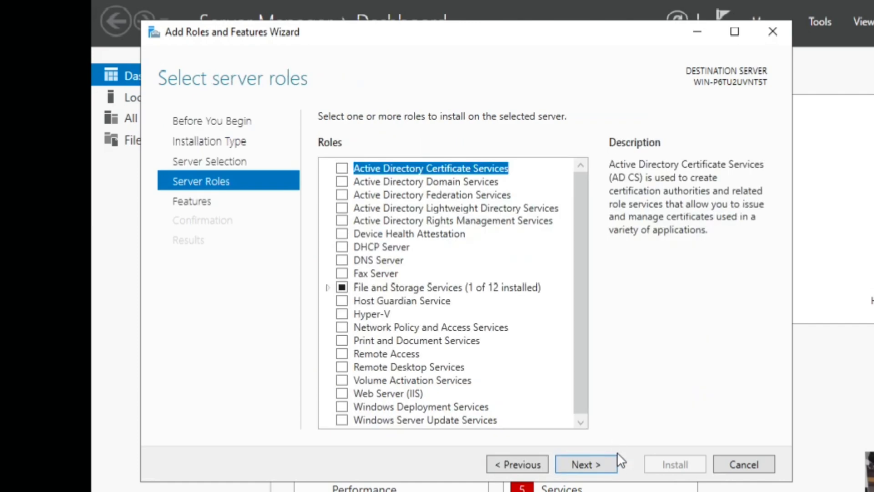
Step: Select the Active Directory Domain Services role with its required features, plus the Remote Access and DNS Server roles
left_click(341, 181)
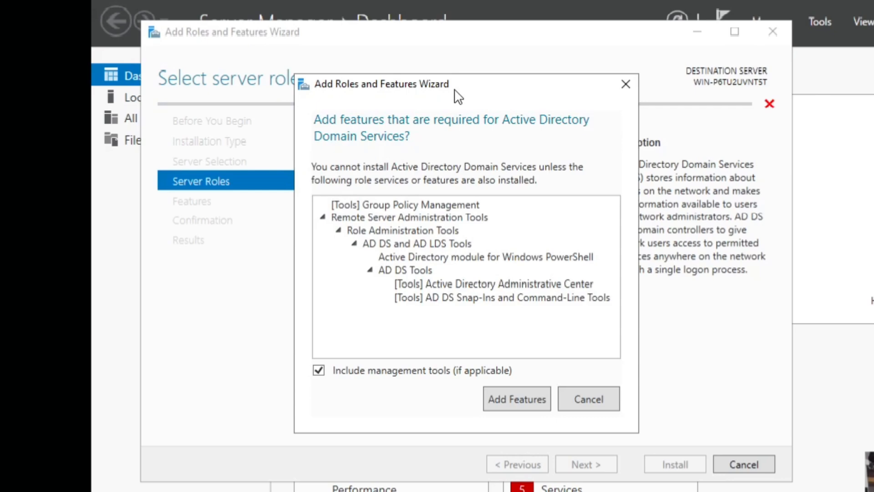
left_click(519, 395)
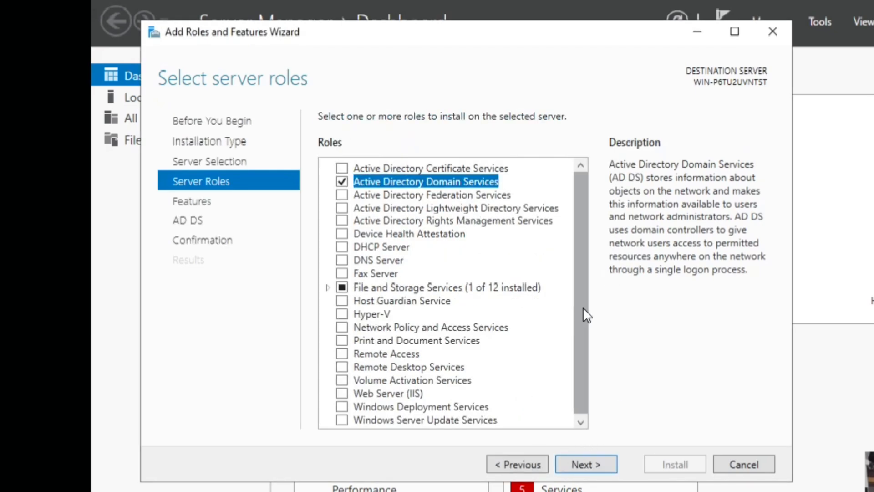
left_click_drag(582, 307, 583, 321)
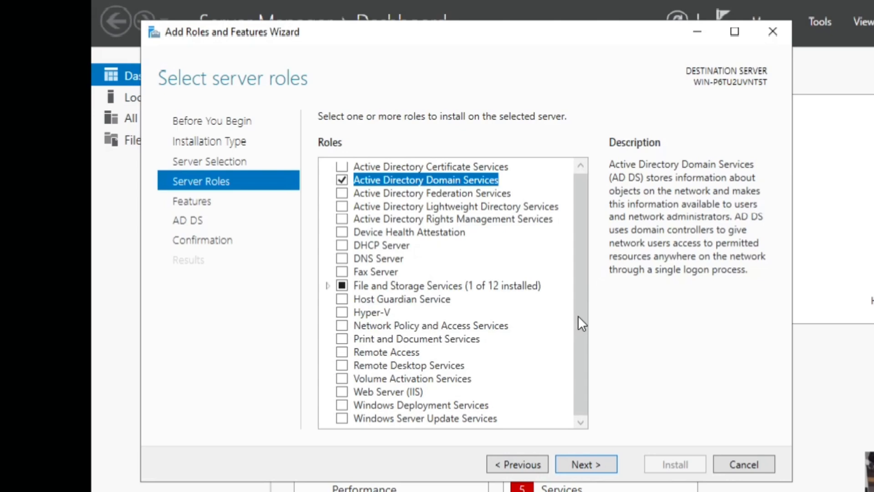
left_click(343, 353)
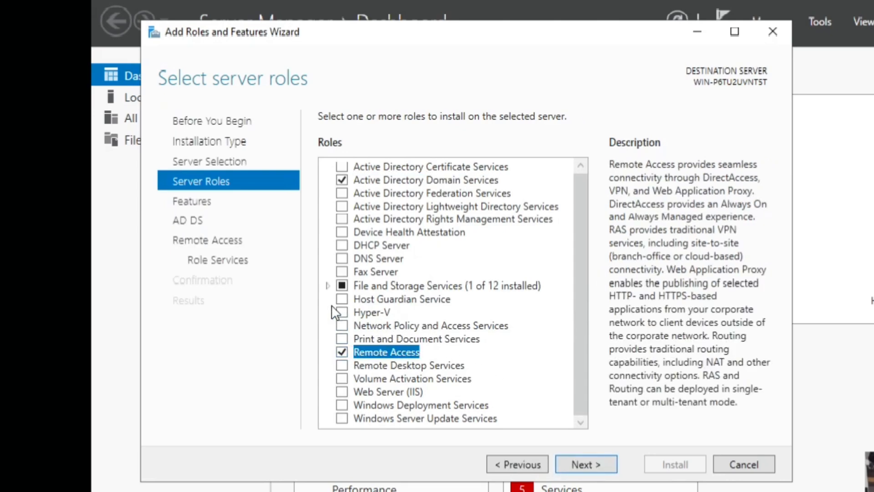
left_click(342, 259)
left_click(600, 467)
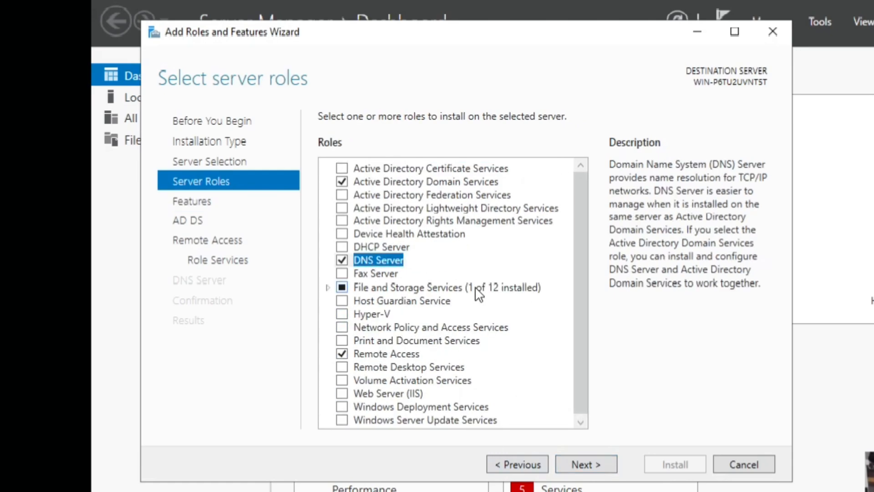
Step: Keep the default features and include the DirectAccess and VPN (RAS) role service for Remote Access
left_click(592, 466)
left_click(589, 465)
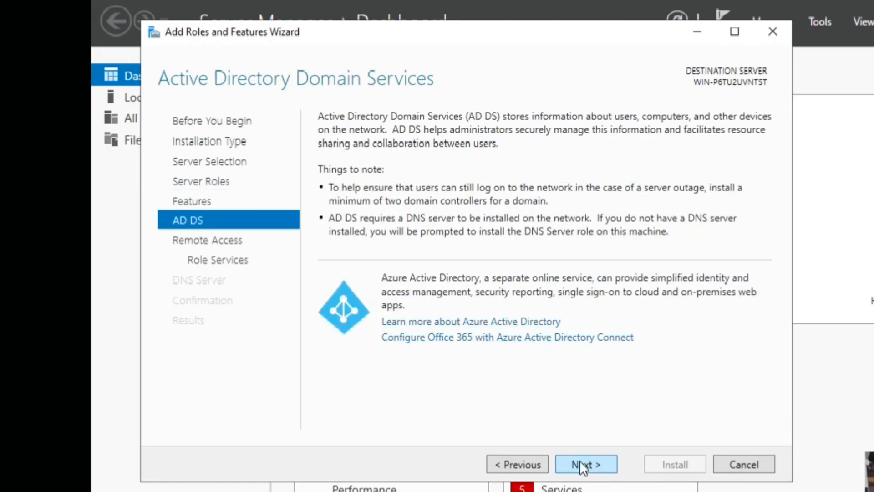
left_click(580, 460)
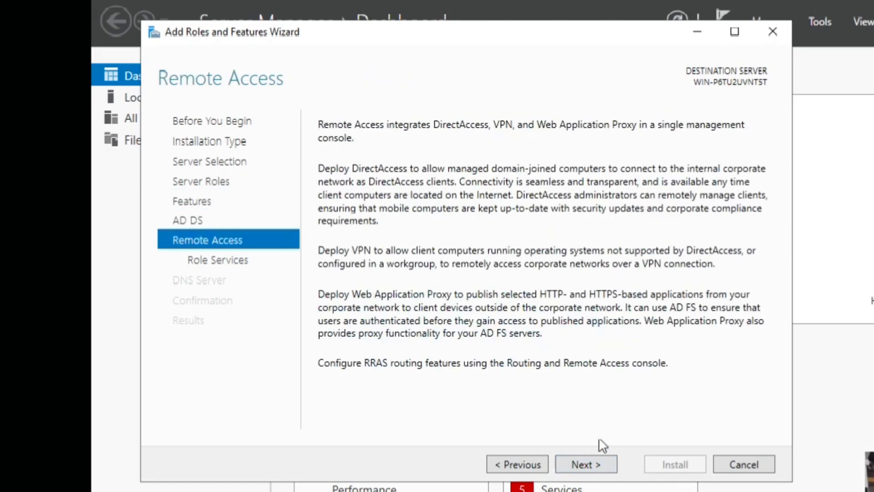
left_click(595, 465)
left_click(591, 463)
left_click(588, 466)
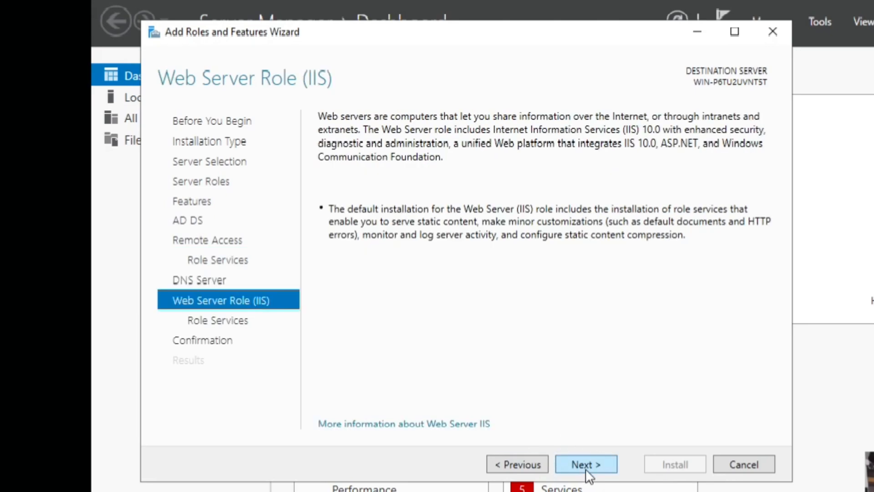
Step: Accept the default Web Server (IIS) role services and install the selected roles without enabling an automatic restart
left_click(586, 468)
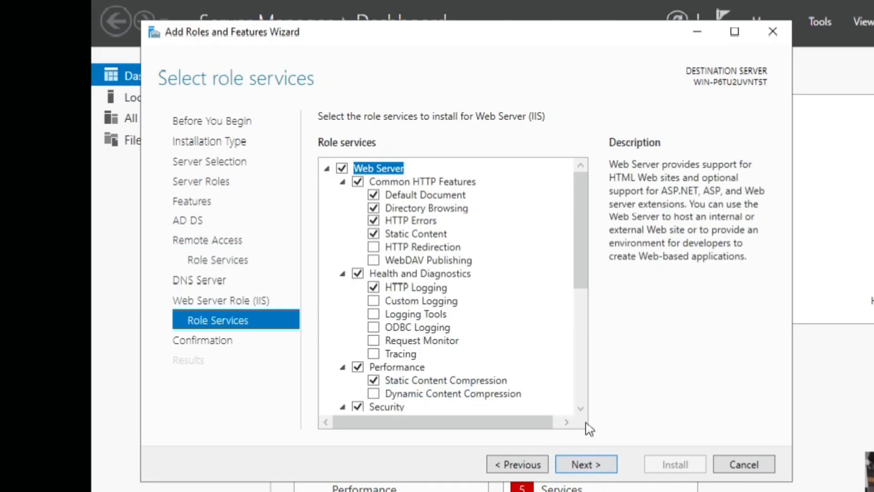
left_click(586, 464)
scroll(561, 328, "up", 10)
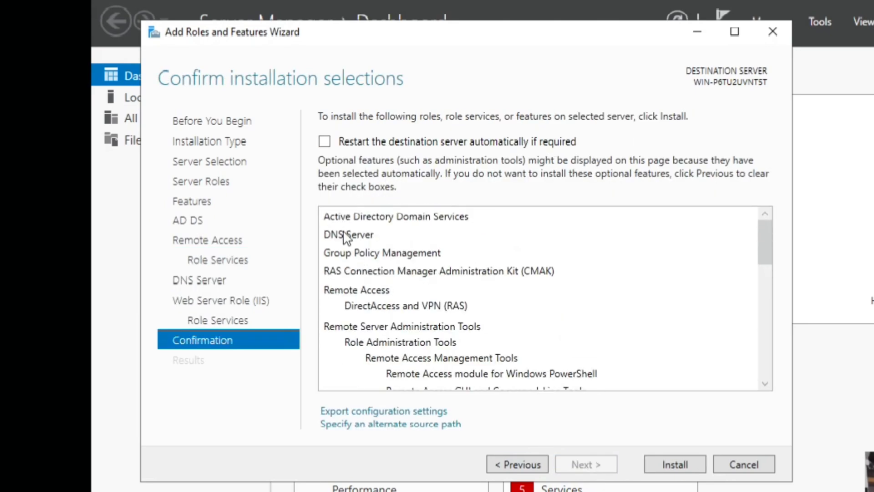
left_click(675, 465)
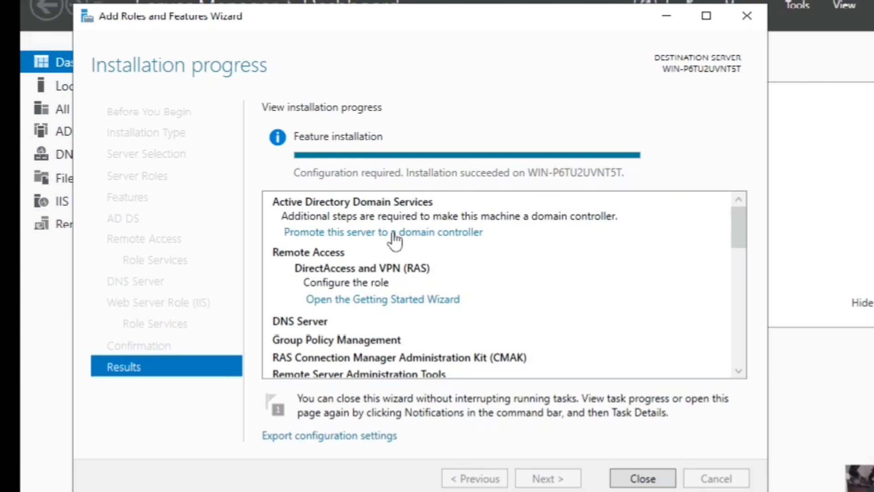
Step: Start promoting the server to a domain controller in a new forest with the root domain name EastCharmer.local
left_click(440, 234)
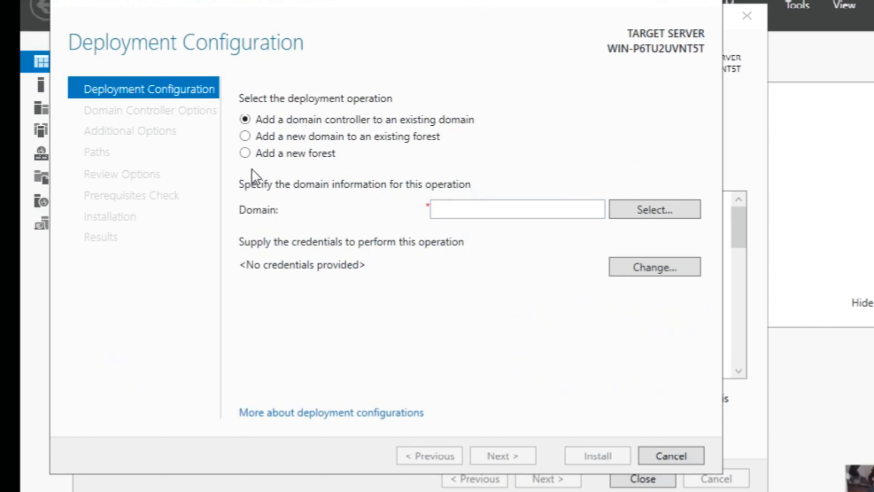
left_click(245, 153)
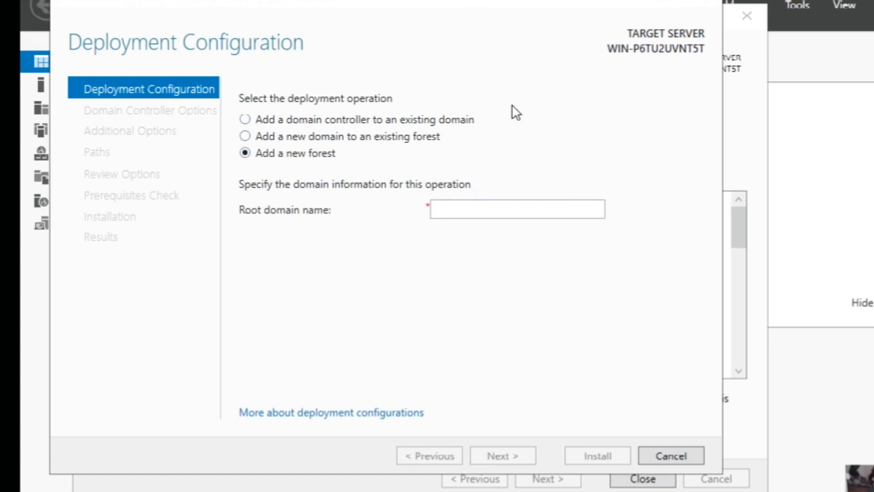
left_click(500, 213)
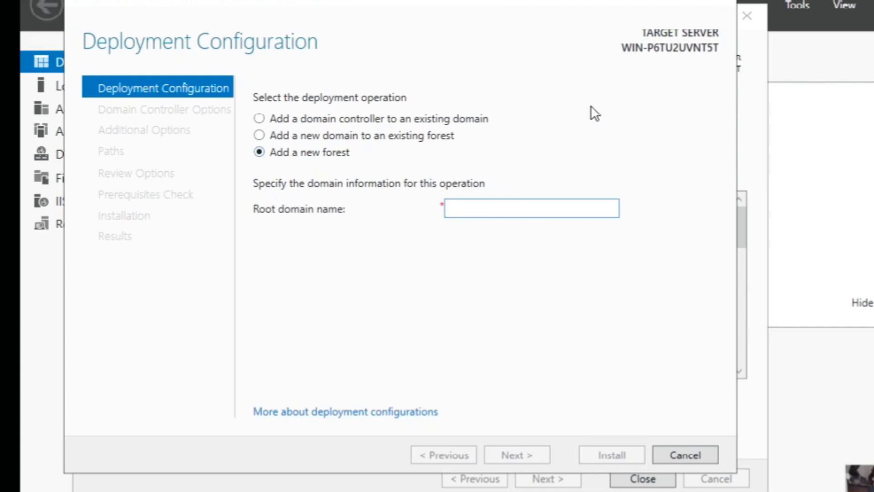
type("East")
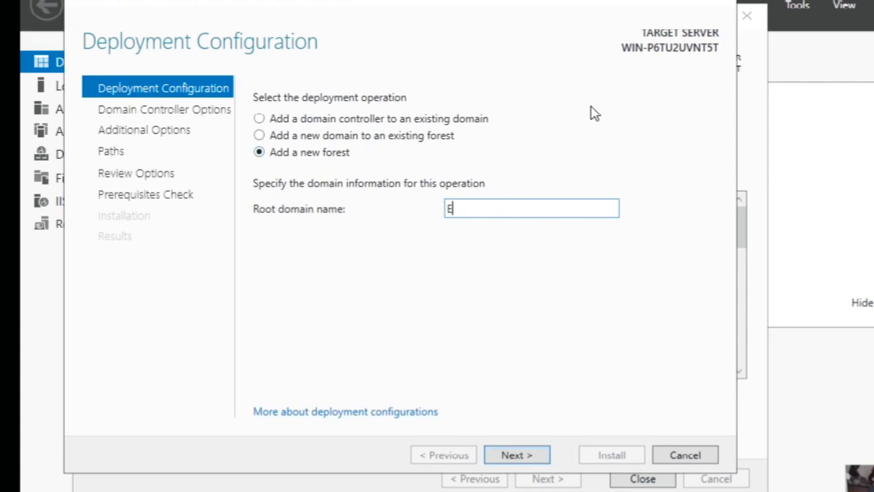
type("harmer.")
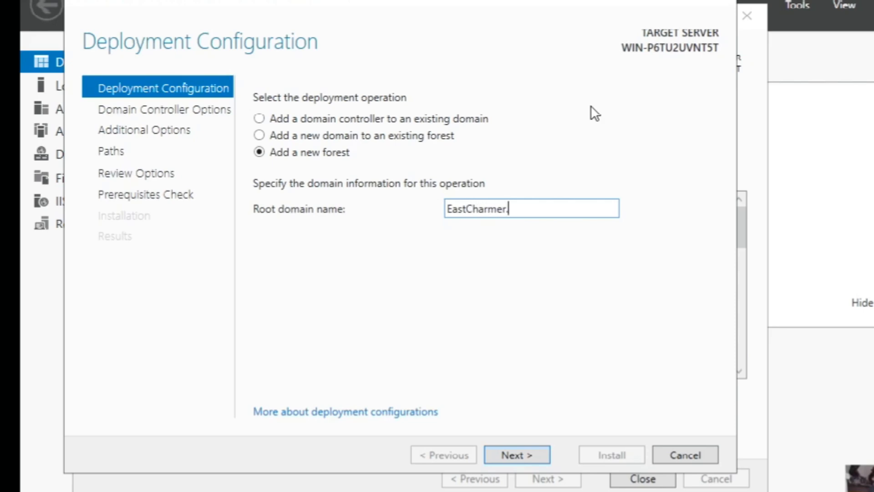
type("local")
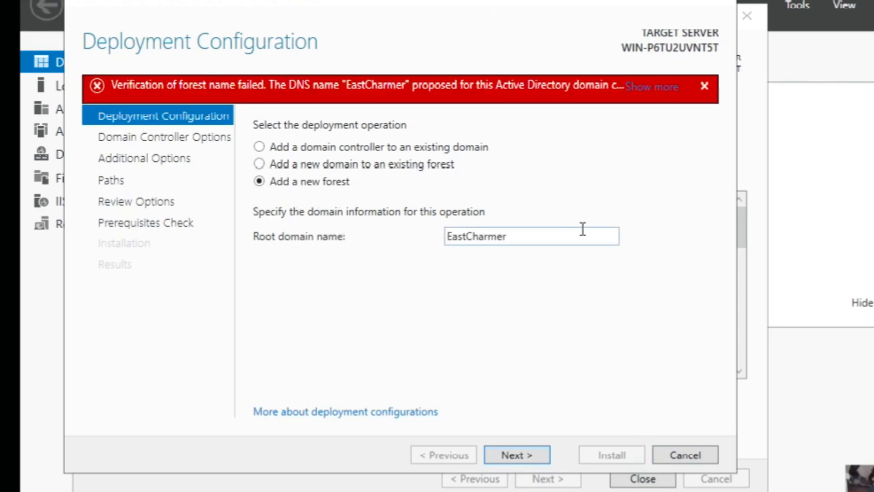
double_click(542, 236)
left_click(543, 237)
type(".local")
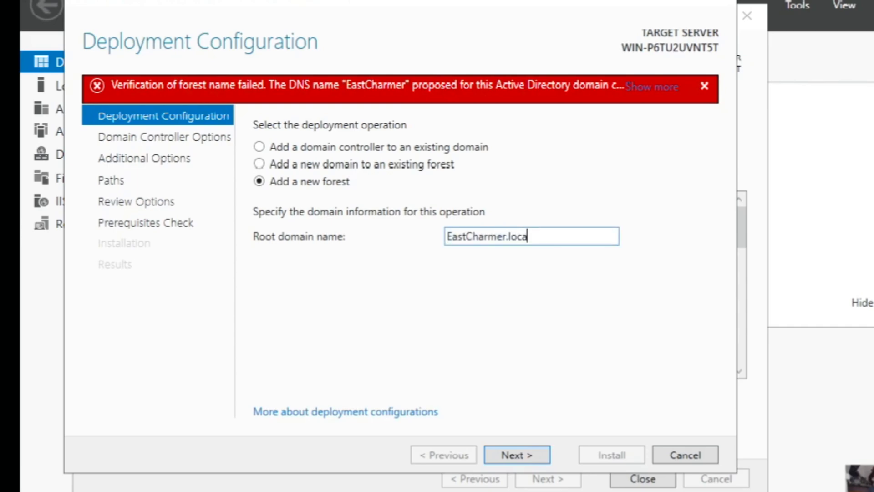
left_click(522, 455)
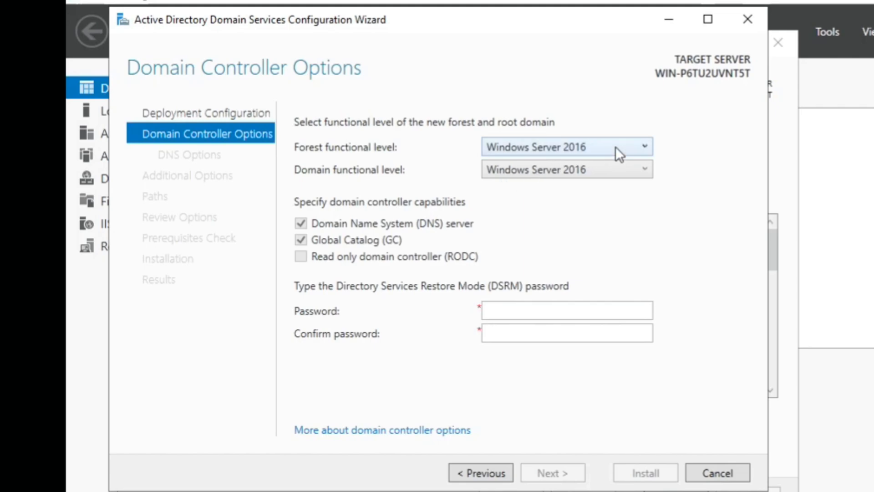
Step: Keep the forest functional level at Windows Server 2016, and enter and confirm the Directory Services Restore Mode (DSRM) password
left_click(615, 150)
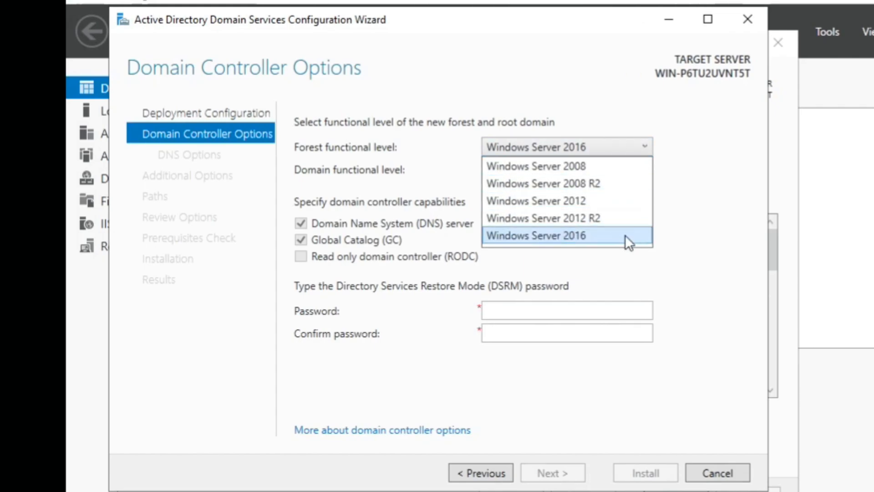
left_click(711, 199)
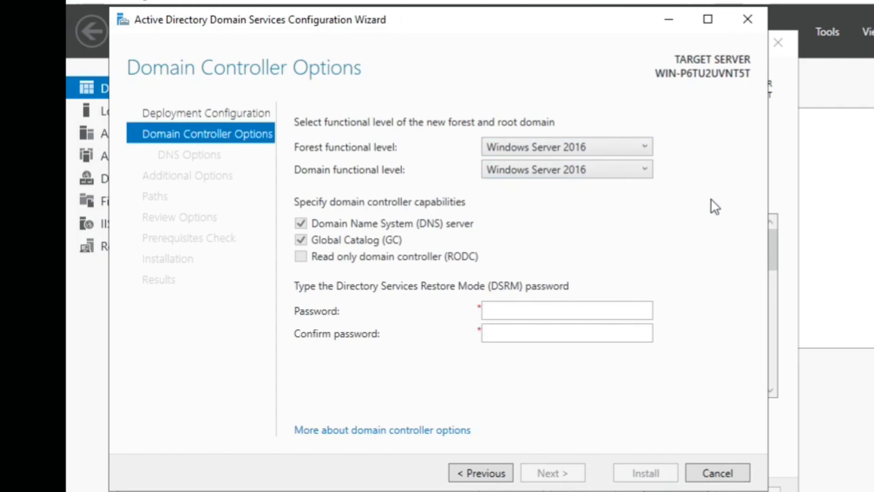
left_click(529, 312)
type("******")
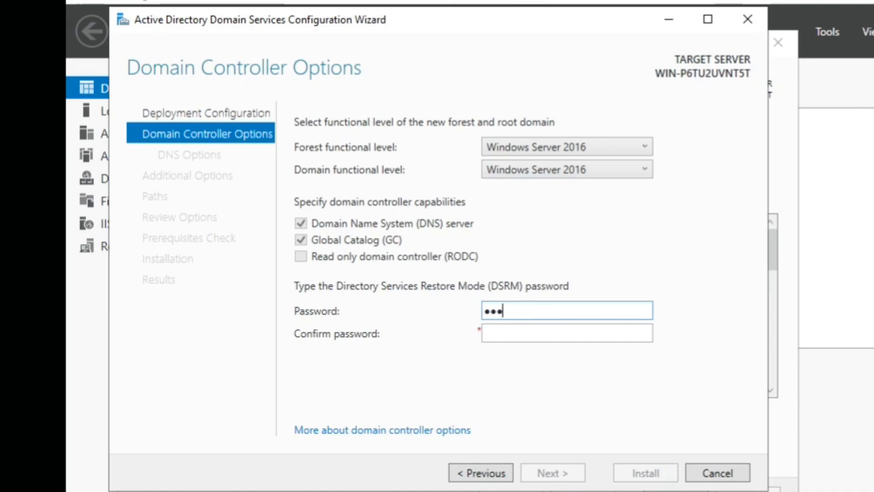
type("****")
key("Tab")
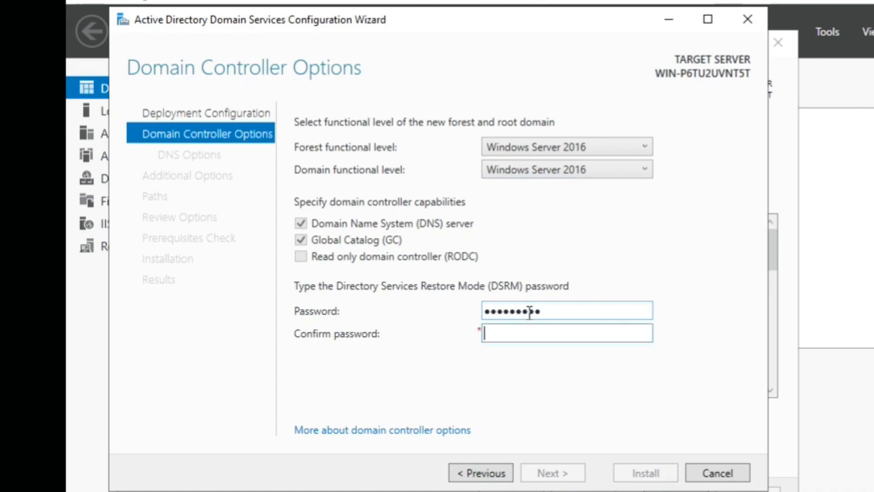
type("**********")
key("Return")
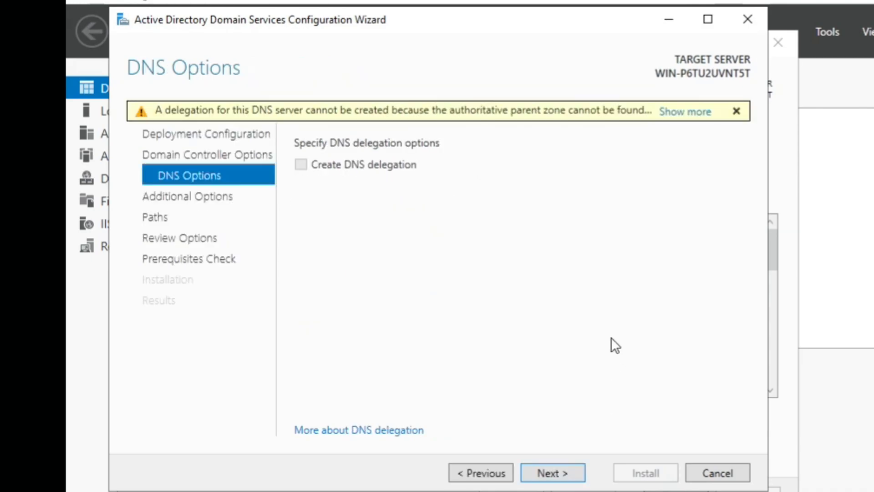
Step: Accept the default DNS, NetBIOS name and path settings, install the domain controller configuration, and dismiss the sign-out notice
left_click(563, 465)
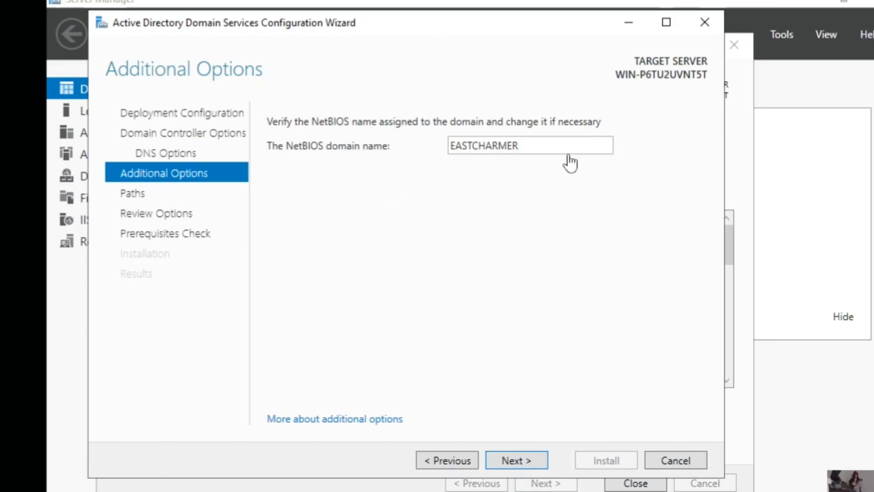
left_click(539, 458)
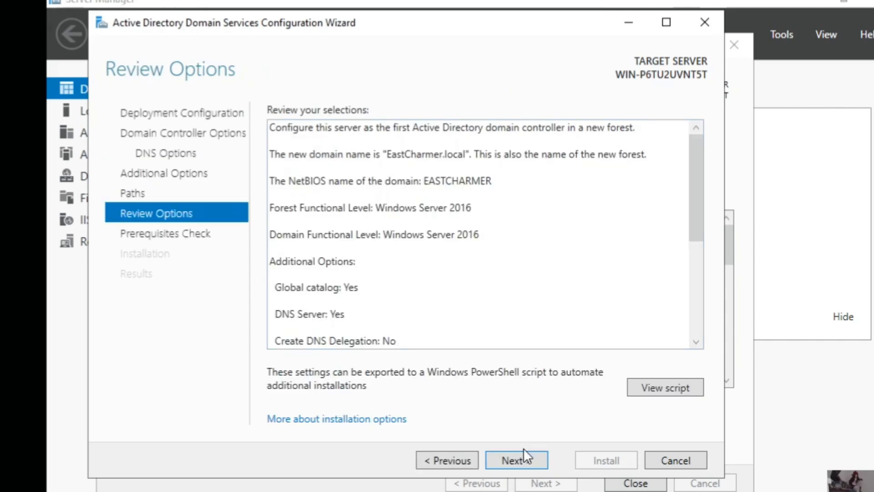
left_click(530, 459)
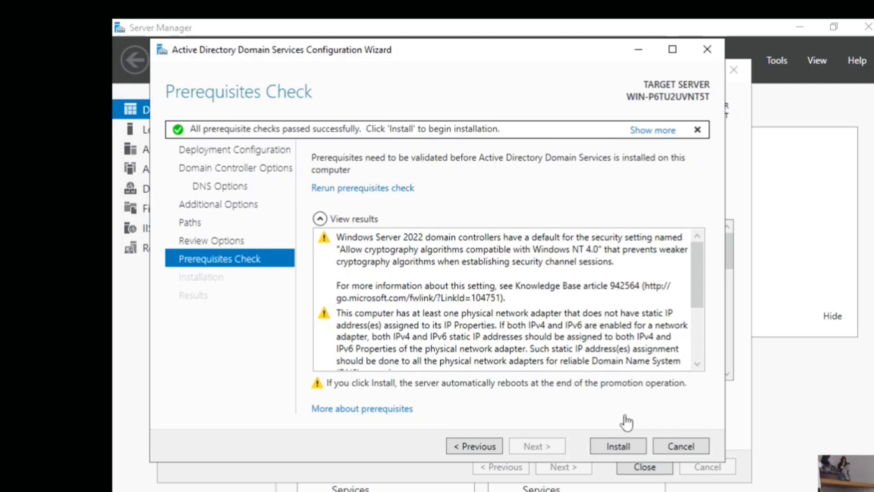
left_click(626, 445)
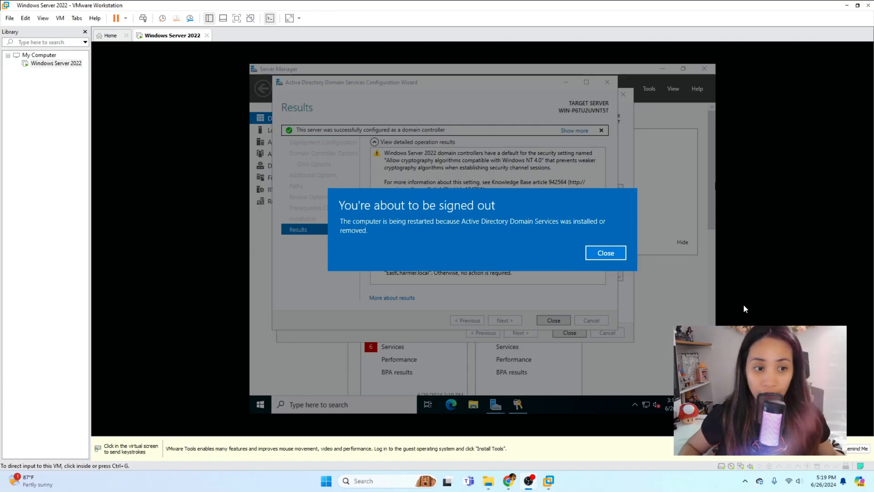
left_click(607, 255)
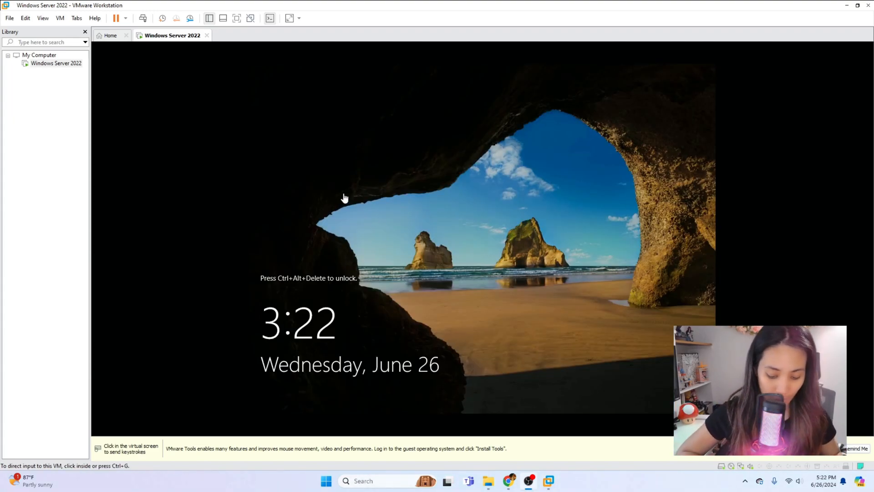
Step: Unlock the restarted server and sign in to the EASTCHARMER domain Administrator account with the account password
left_click(344, 197)
key("ctrl+alt+Delete")
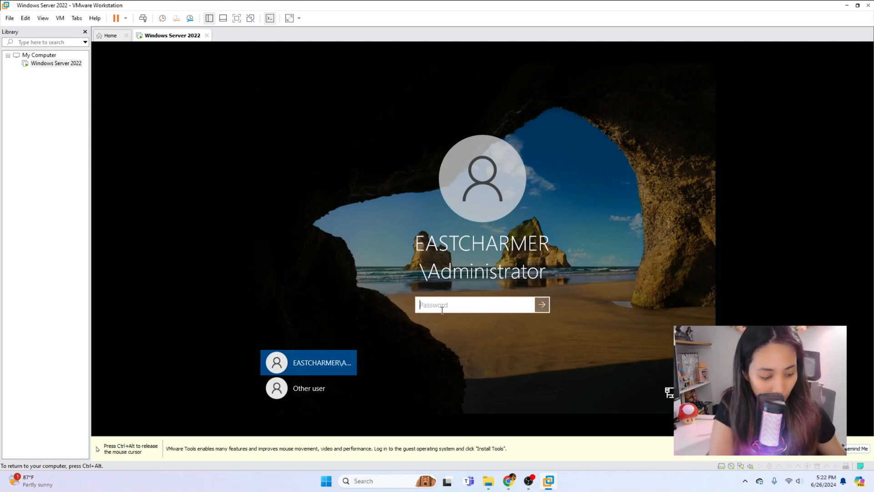
type("•••••••")
key("Return")
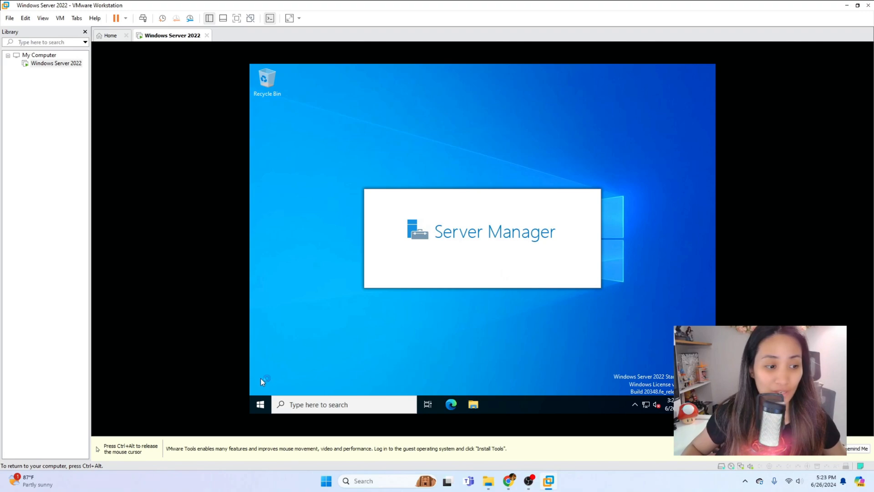
Step: Open Active Directory Users and Computers from the Windows Administrative Tools
left_click(260, 404)
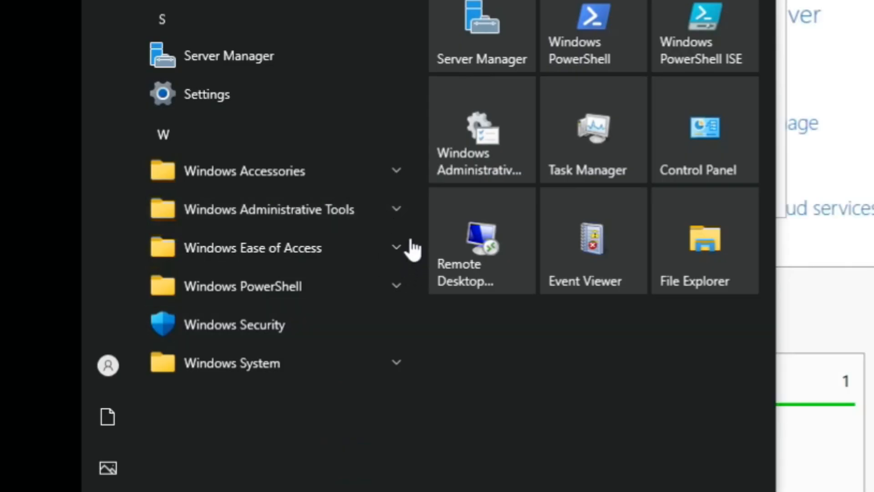
left_click(393, 210)
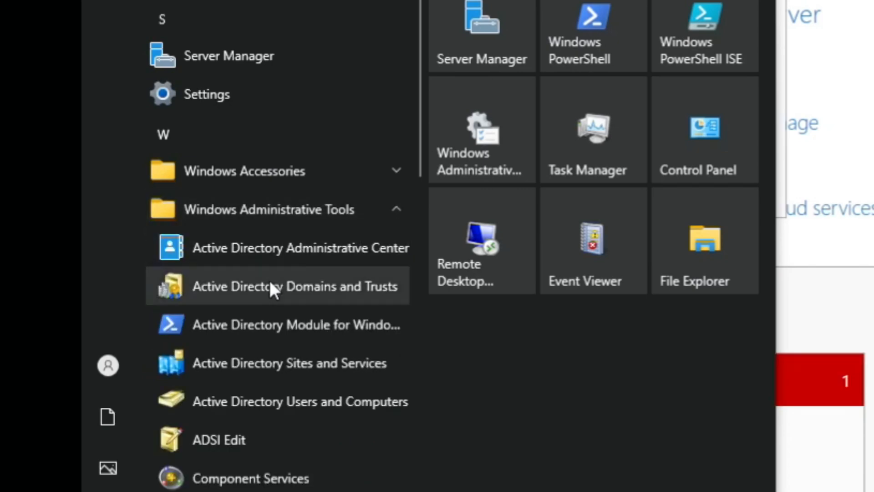
scroll(281, 291, "down", 2)
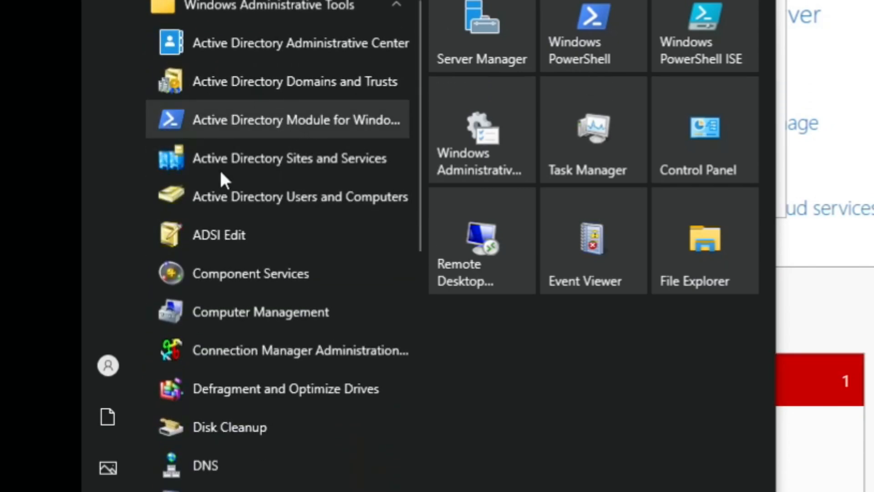
left_click(280, 200)
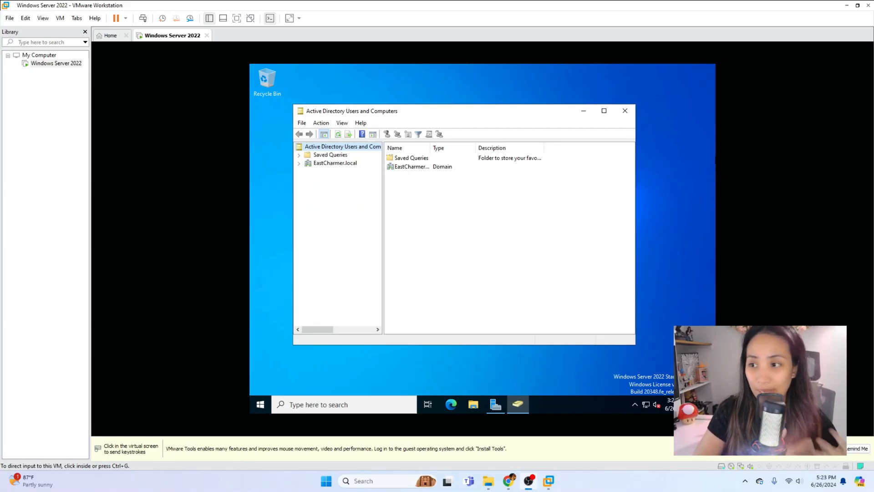
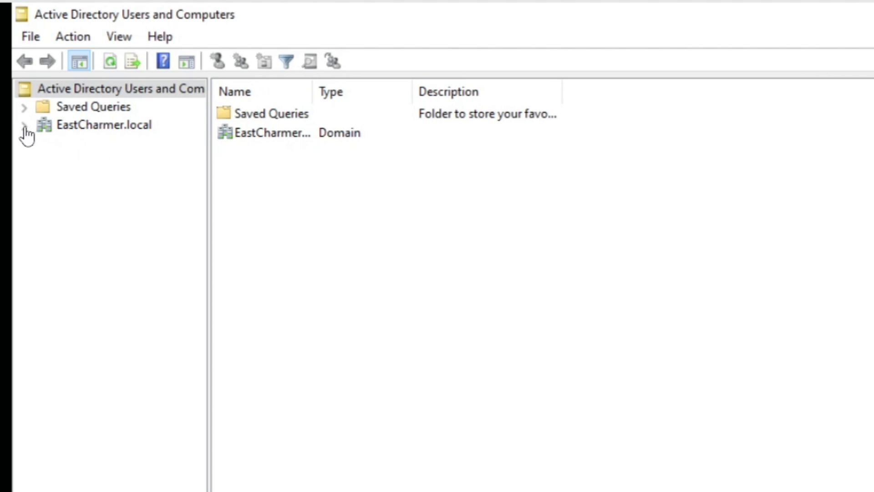
Step: Expand the EastCharmer.local domain, widen the console tree, and view the contents of the Computers and Users containers
left_click(25, 127)
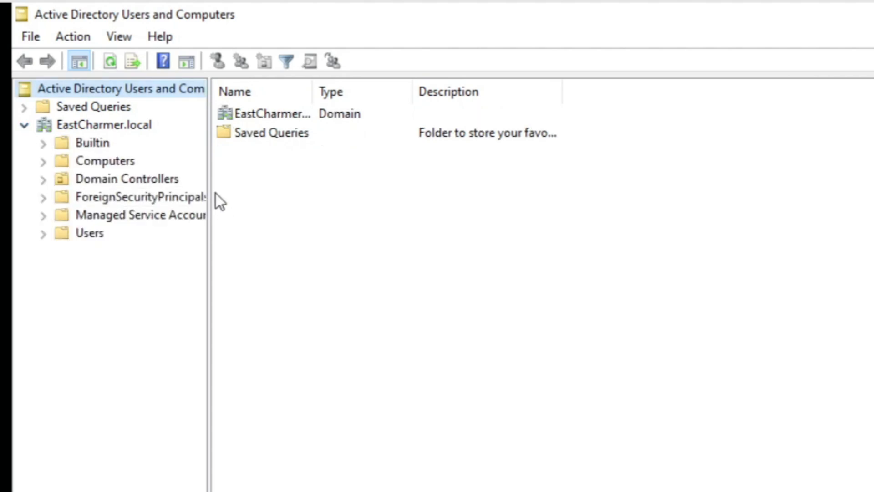
left_click_drag(208, 182, 281, 187)
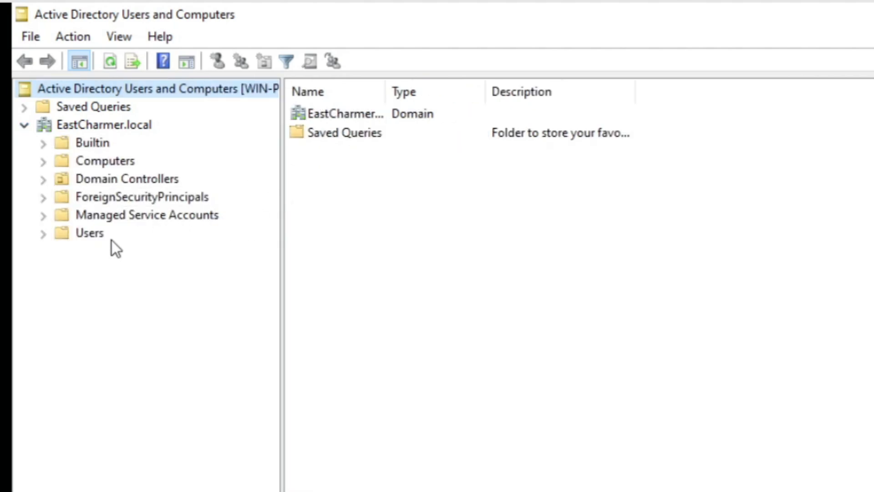
left_click(94, 162)
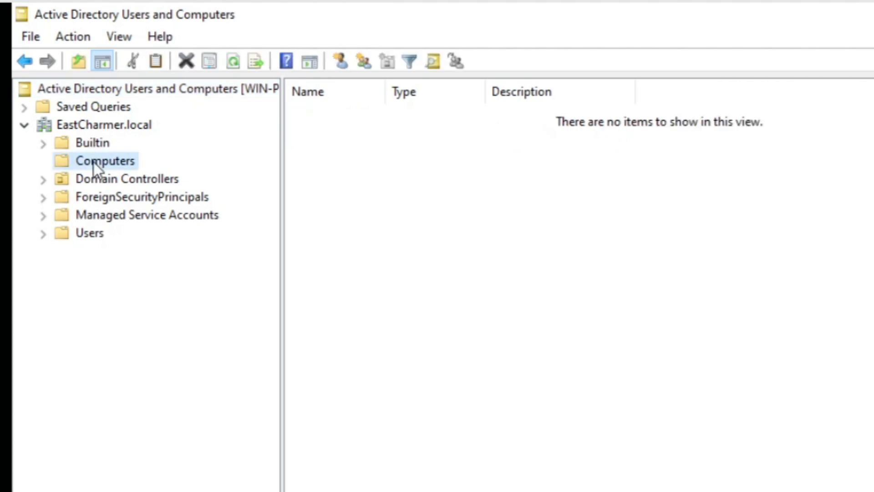
left_click(92, 236)
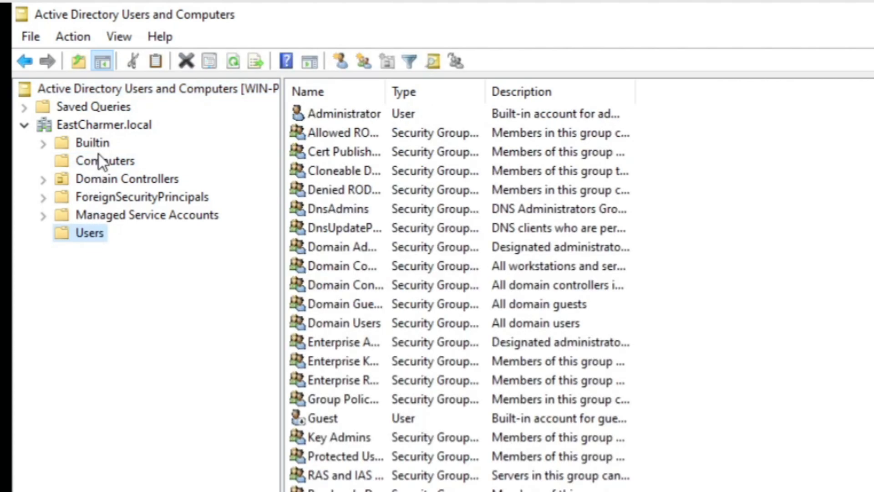
Step: View the contents of the domain's Computers, Users and Builtin containers
left_click(98, 160)
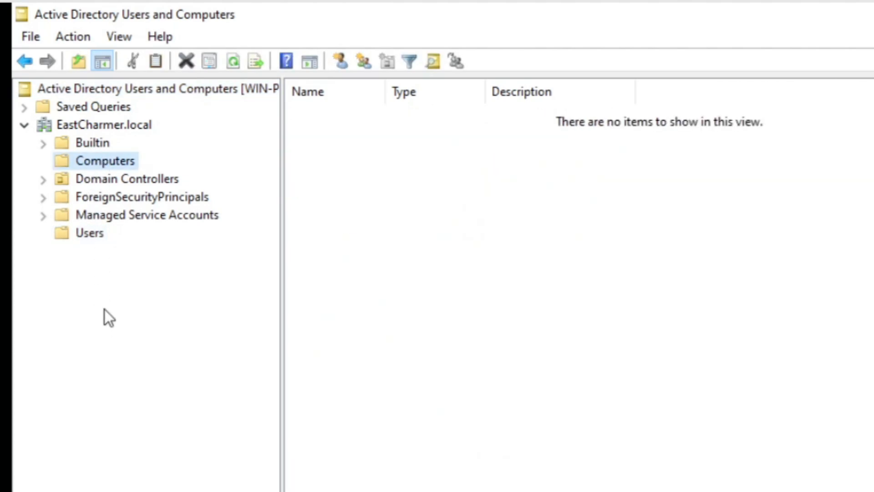
left_click(90, 233)
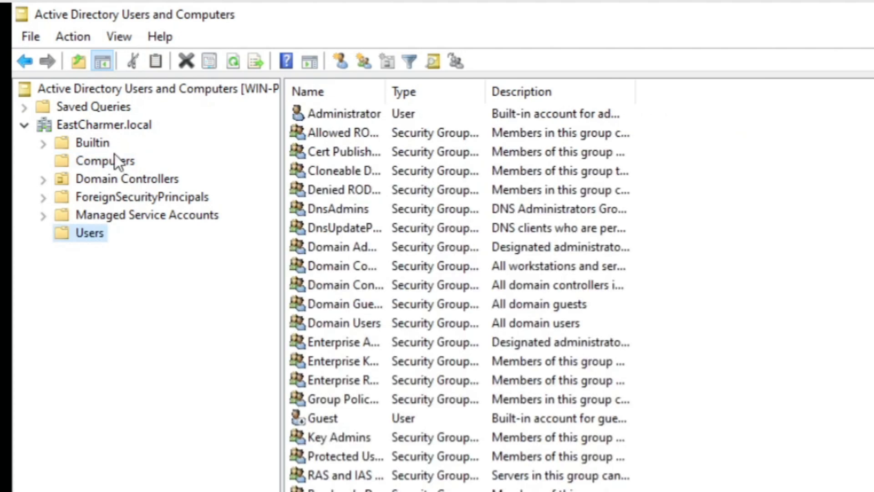
left_click(91, 142)
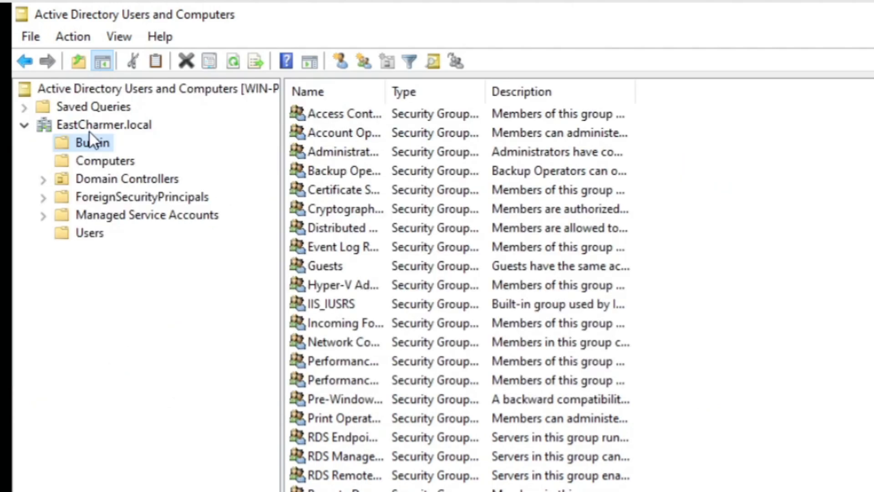
Step: Create an organizational unit named USA directly under EastCharmer.local, with accidental-deletion protection enabled
left_click(91, 125)
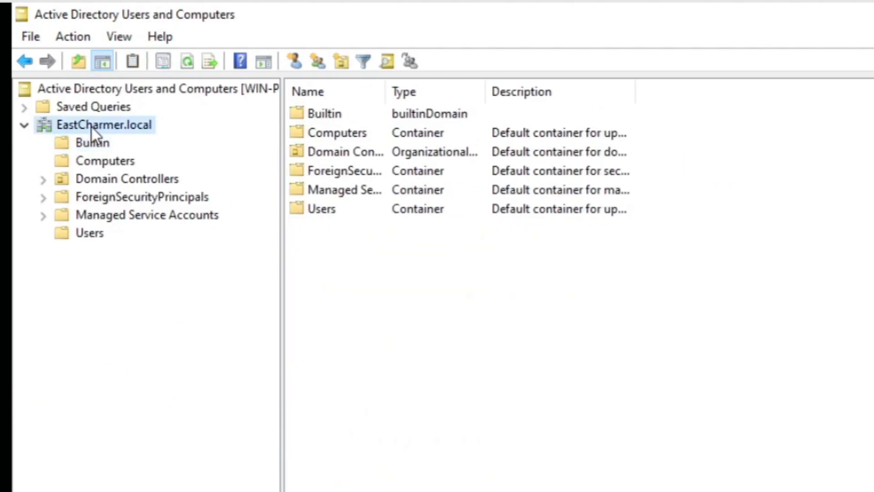
right_click(117, 127)
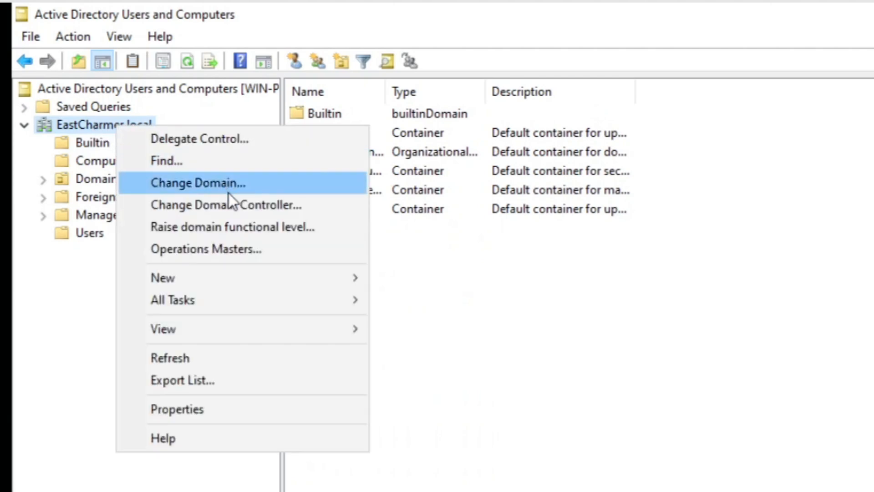
mouse_move(260, 276)
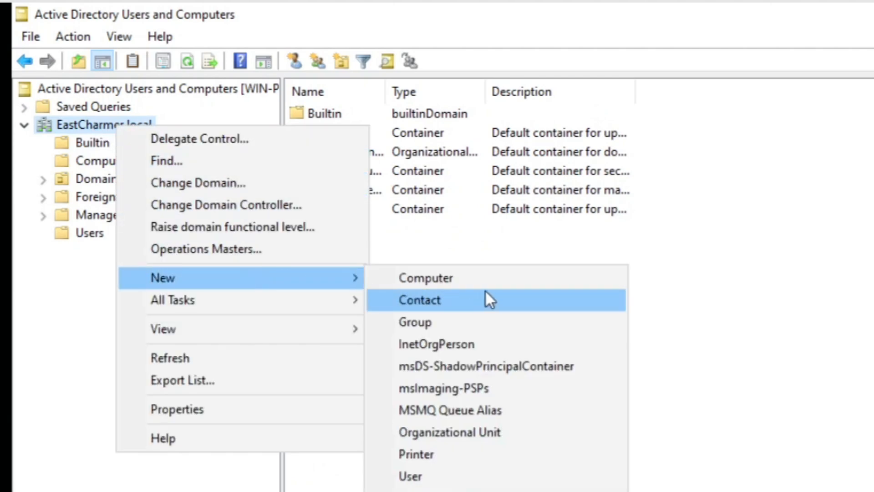
left_click(507, 433)
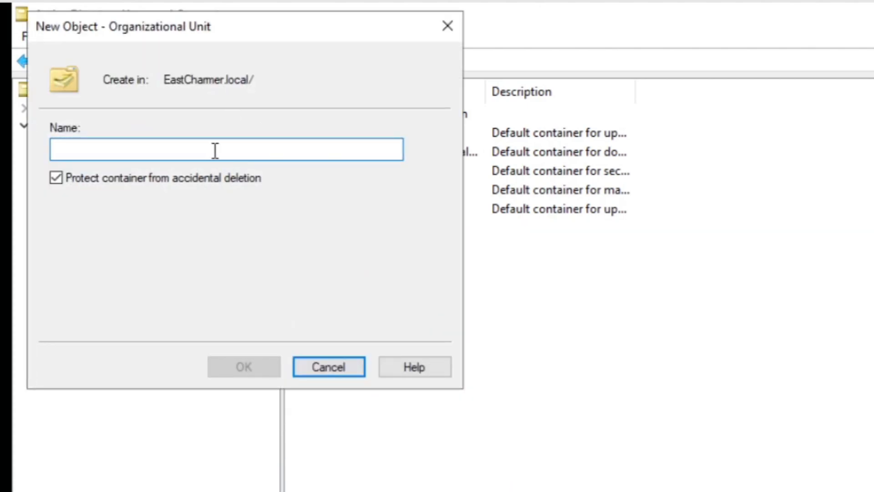
type("USA")
left_click(241, 367)
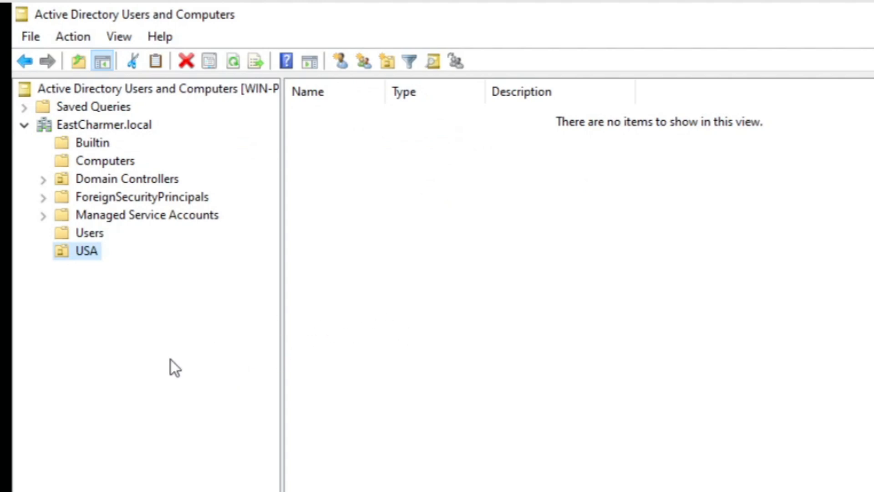
right_click(122, 127)
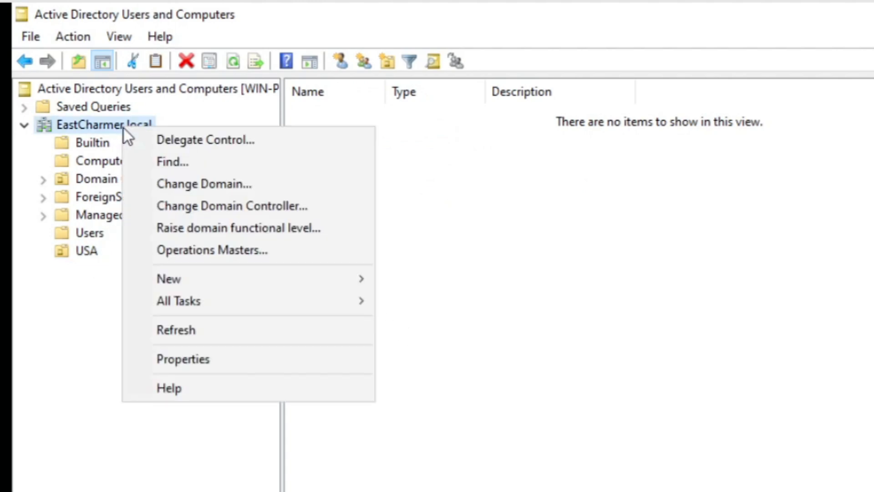
left_click(156, 166)
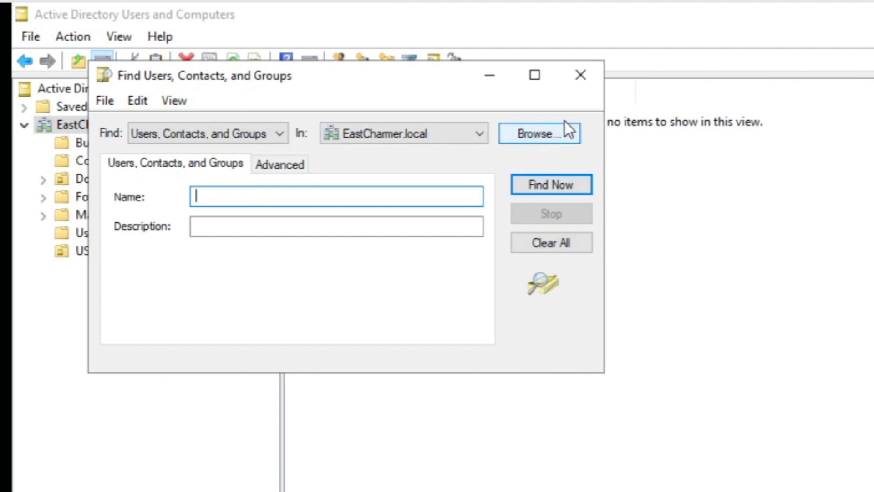
left_click(580, 75)
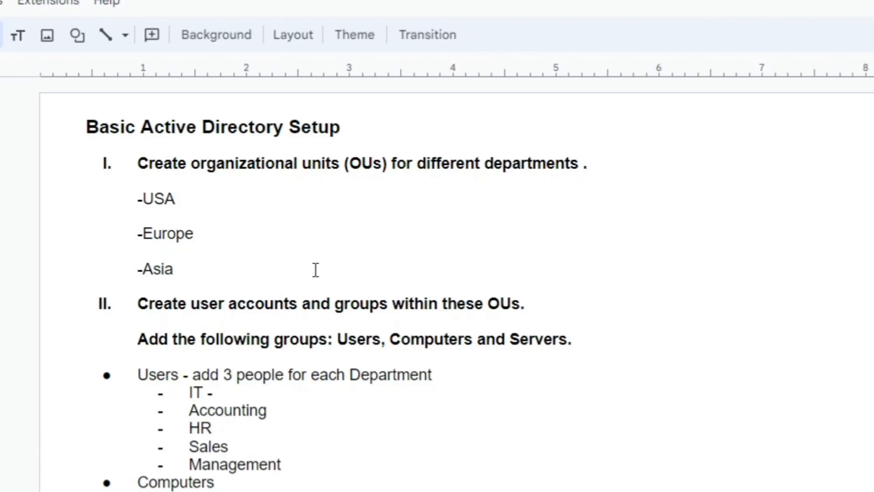
key("ctrl+F5")
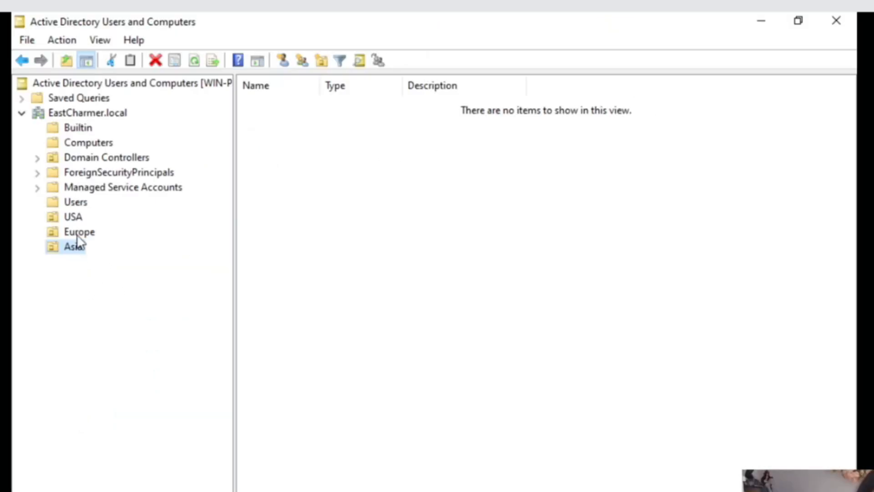
Step: Create an organizational unit named Computer inside the USA organizational unit, with accidental-deletion protection enabled
left_click(75, 214)
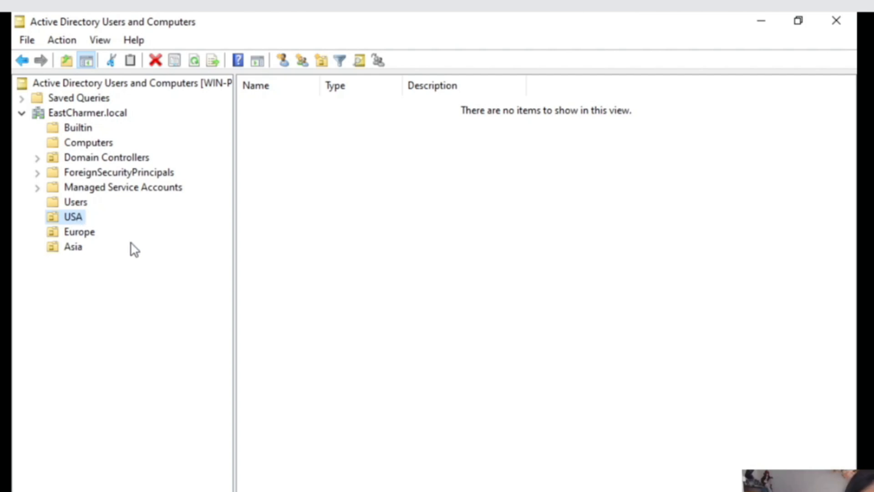
left_click(67, 220)
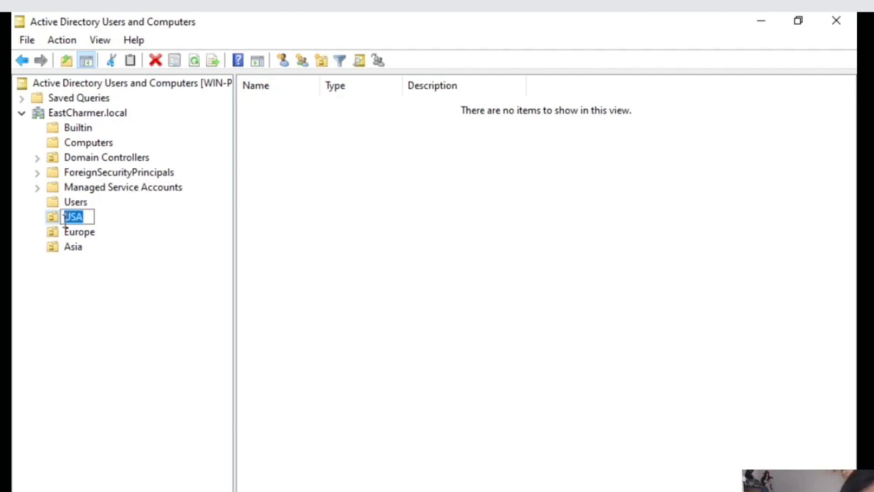
left_click(51, 217)
right_click(51, 217)
mouse_move(160, 291)
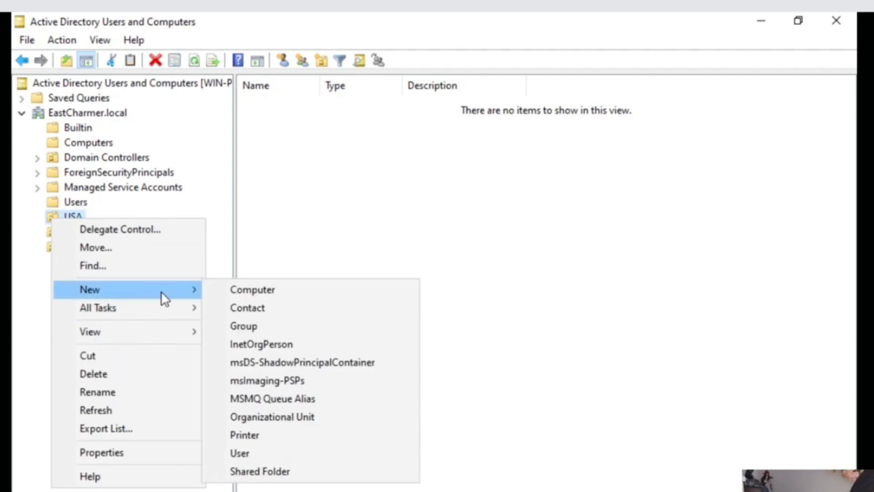
left_click(290, 416)
left_click_drag(165, 34, 435, 58)
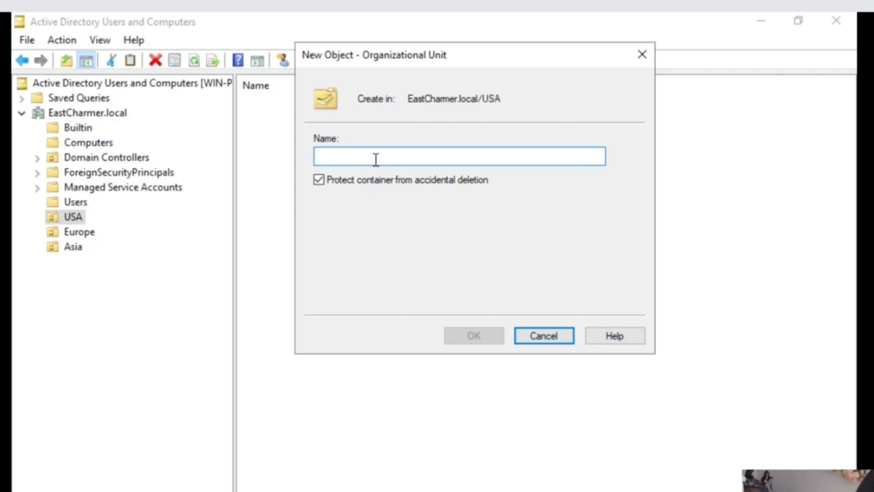
type("Computer")
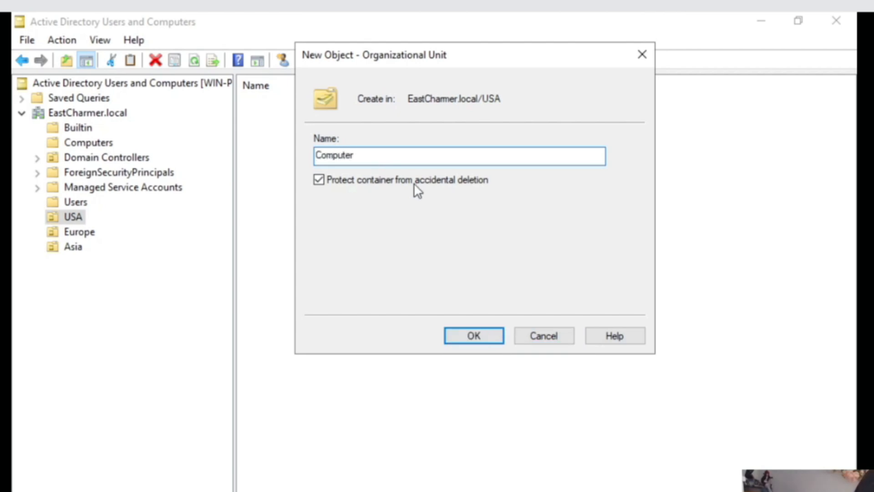
left_click(469, 335)
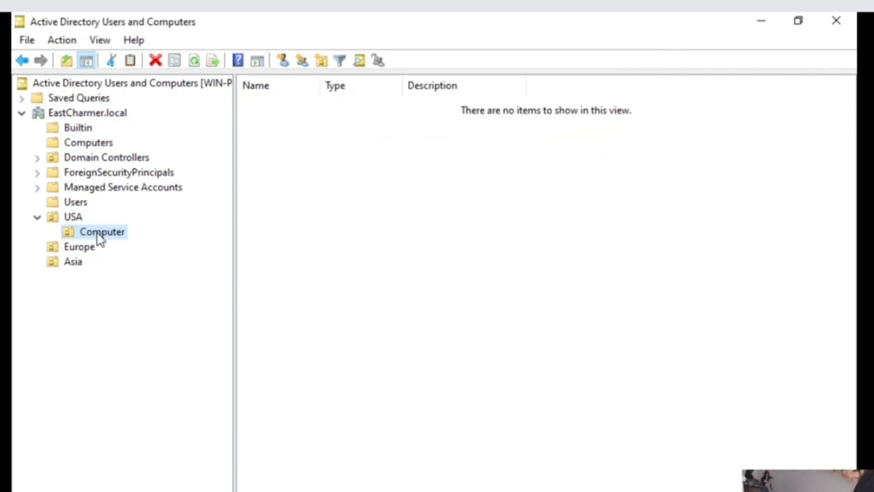
Step: Create an organizational unit named Users inside the USA organizational unit, with accidental-deletion protection enabled
left_click(70, 216)
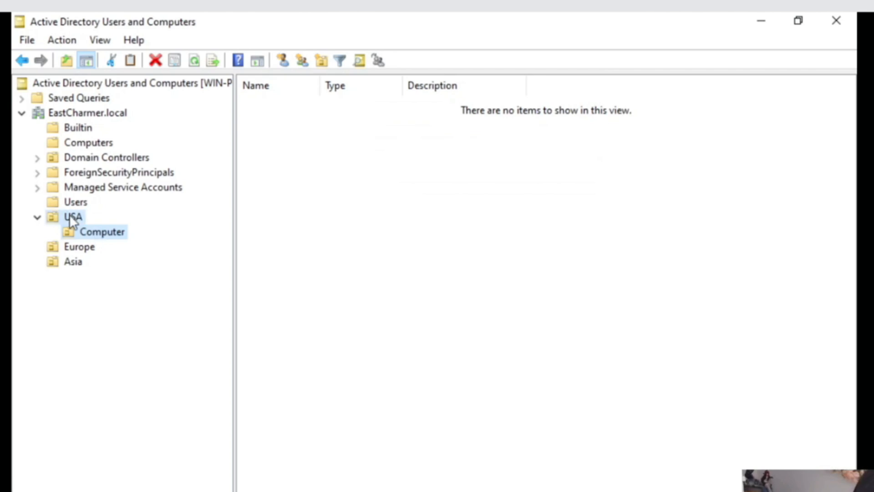
right_click(70, 215)
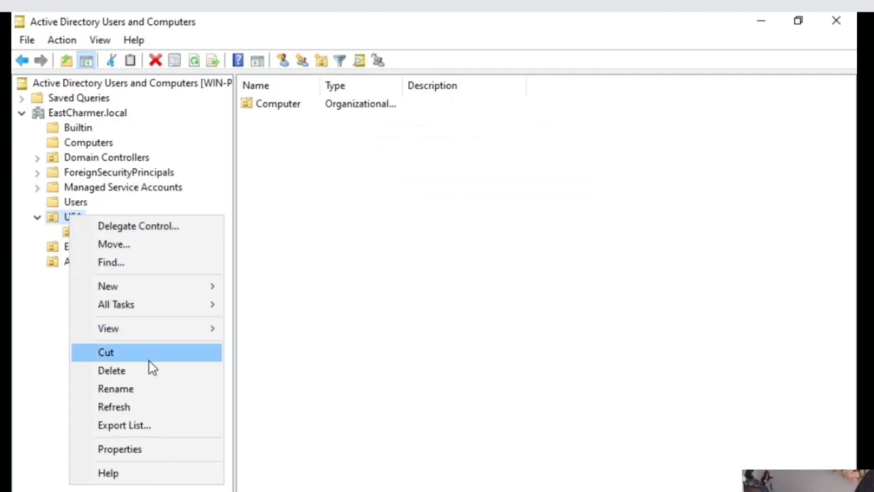
mouse_move(152, 285)
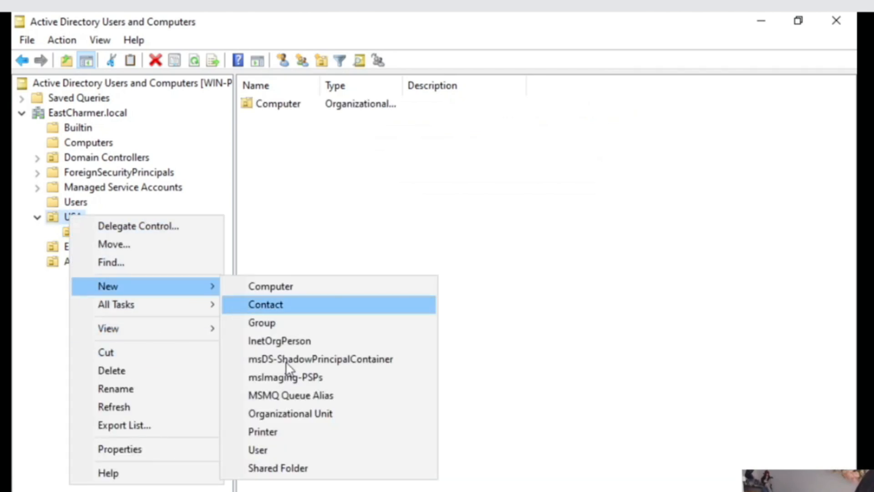
left_click(277, 414)
type("Users")
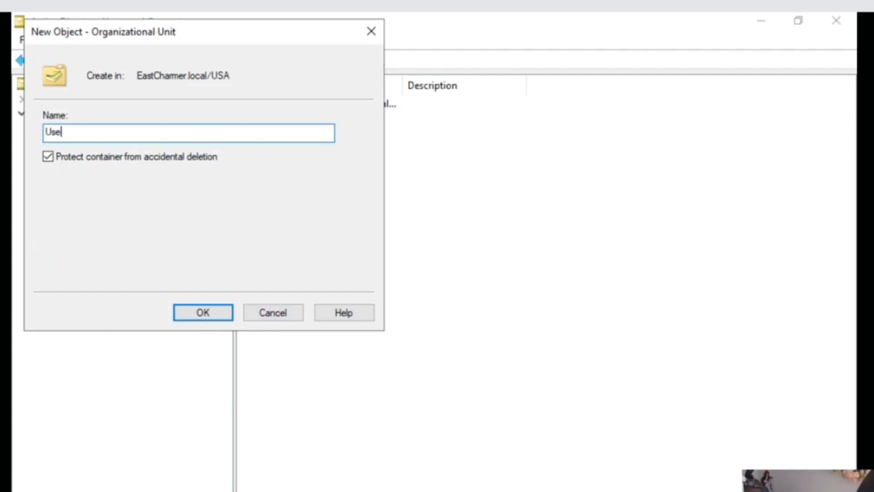
left_click(219, 312)
Step: Create an organizational unit named Server inside the USA organizational unit, with accidental-deletion protection enabled
left_click(72, 217)
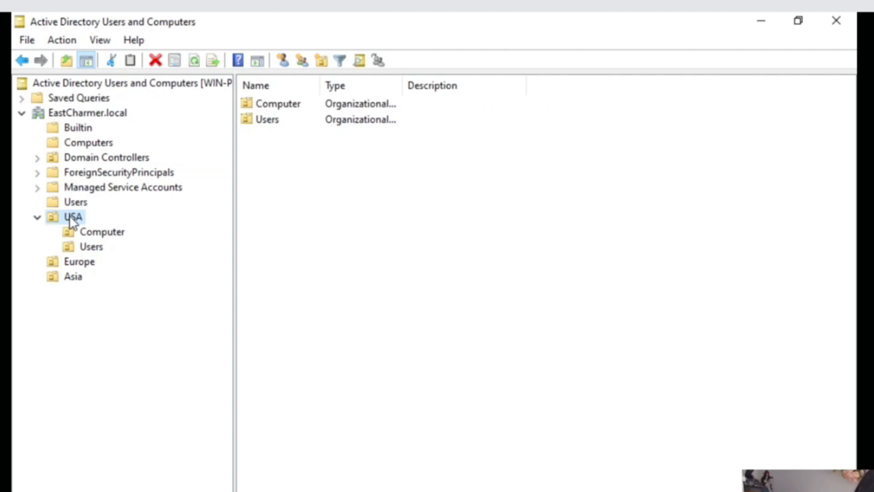
right_click(72, 217)
mouse_move(167, 286)
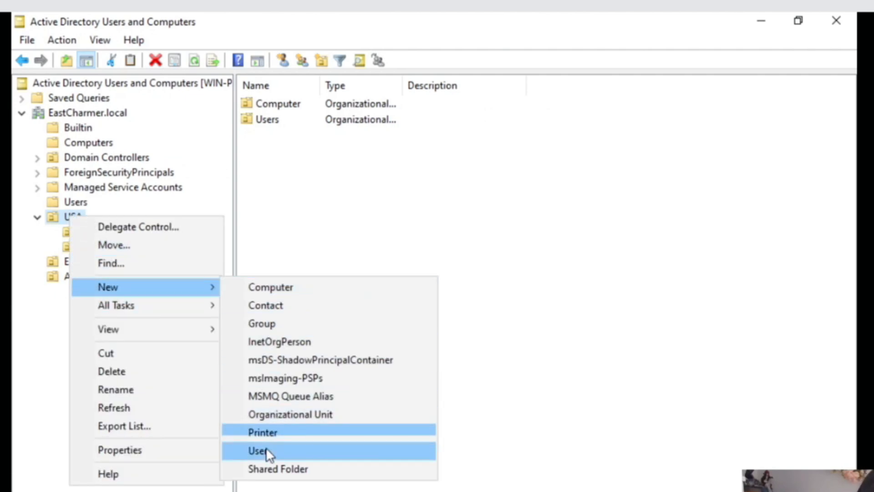
left_click(276, 413)
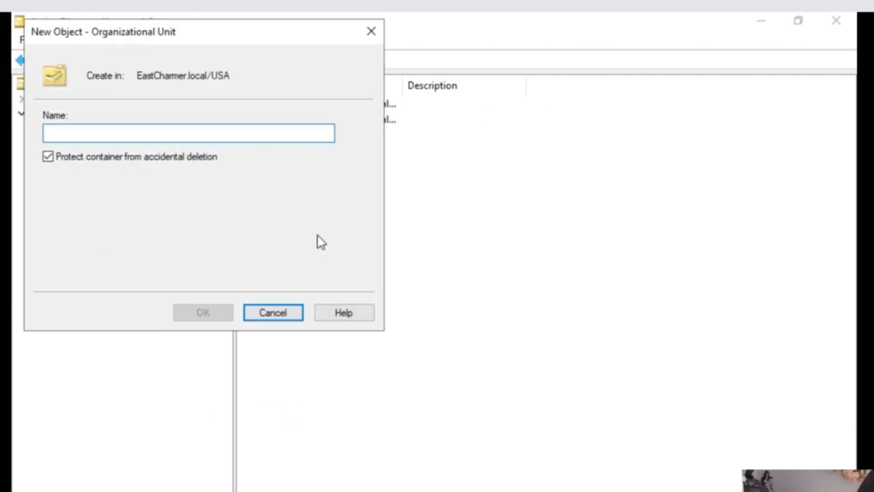
type("Server")
left_click(178, 312)
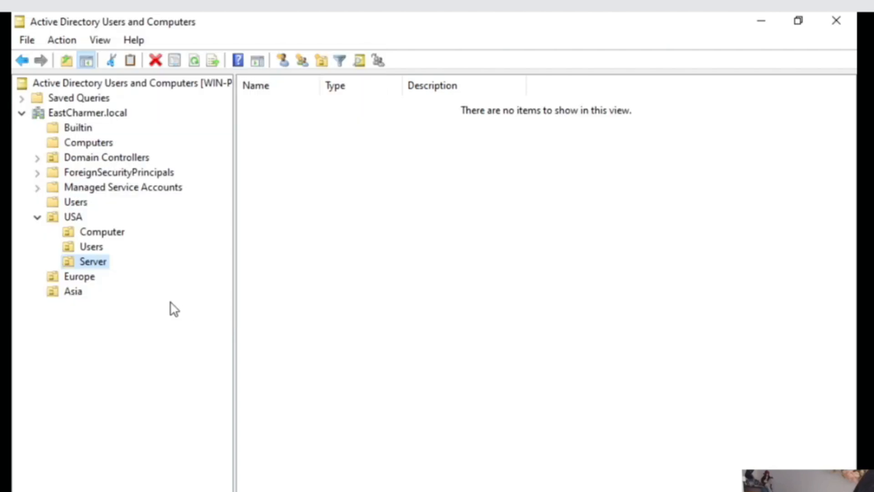
Step: Collapse the Asia and Europe organizational units and view the USA unit with its Computer, Users and Servers sub-units
left_click(71, 278)
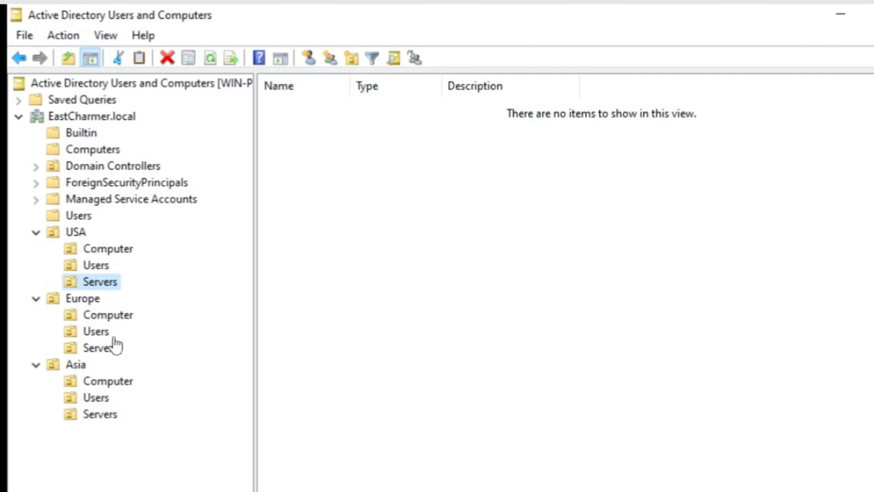
left_click(34, 366)
left_click(35, 299)
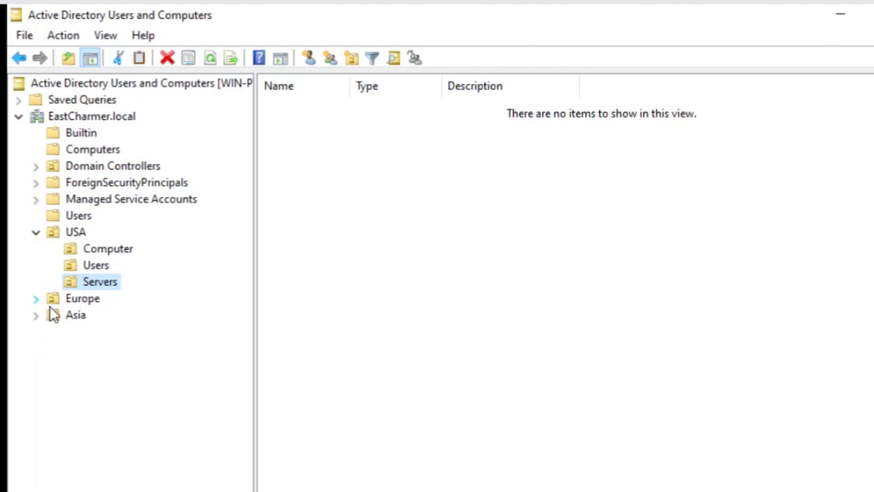
left_click(75, 234)
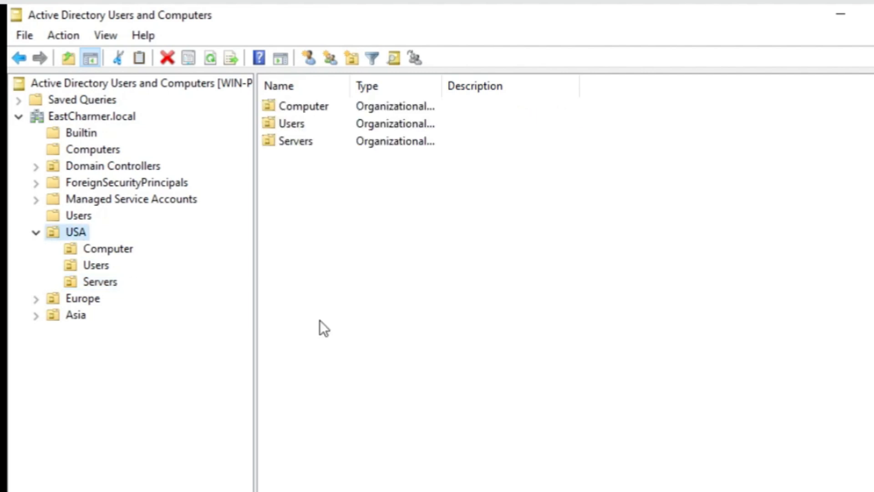
left_click(114, 250)
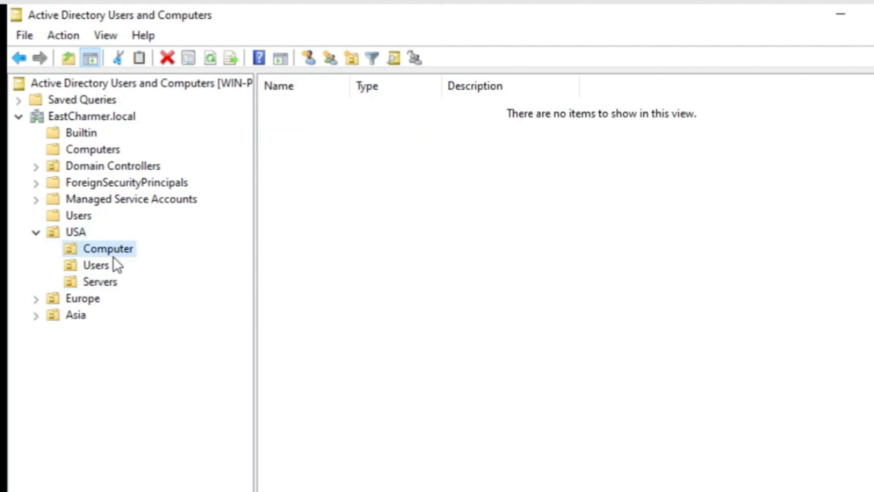
left_click(112, 264)
left_click(110, 282)
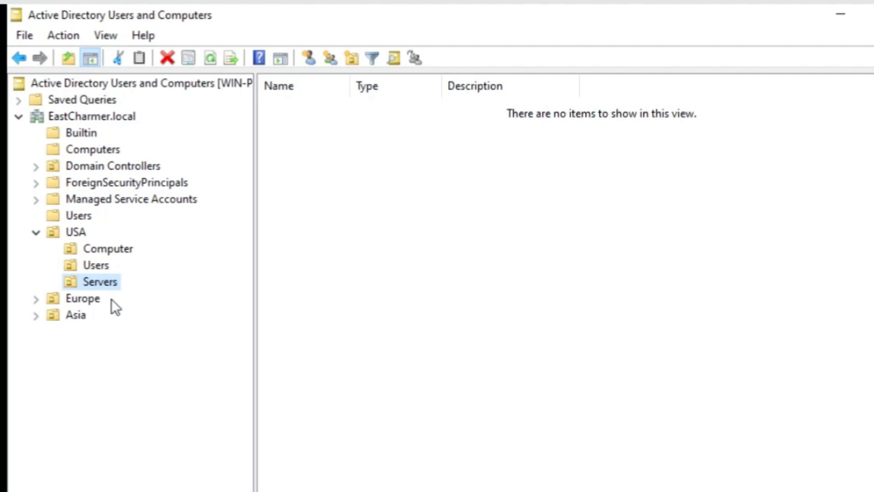
Step: Start a new group in the Users organizational unit under USA and enter IT as its group name
left_click(106, 271)
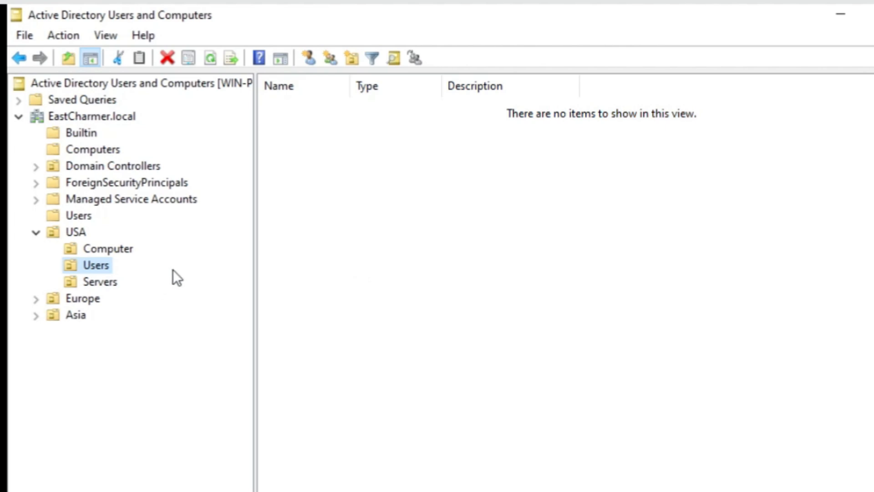
right_click(101, 266)
mouse_move(187, 345)
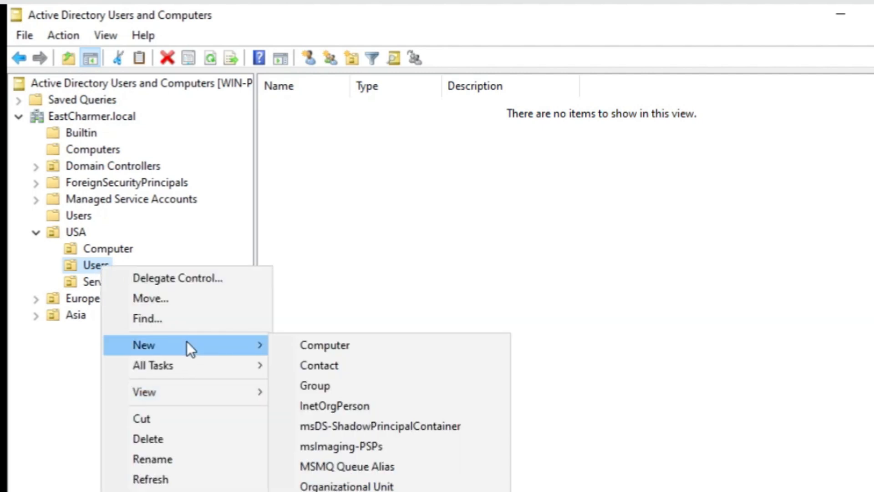
left_click(334, 387)
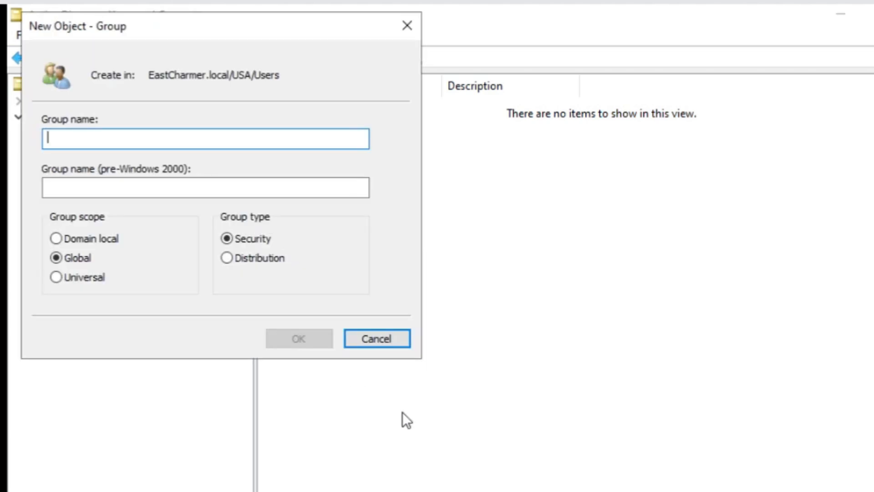
left_click_drag(231, 27, 492, 58)
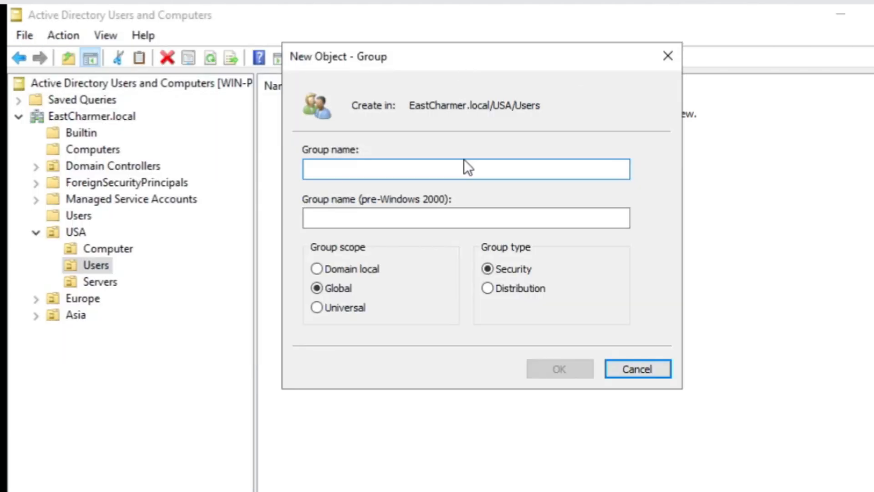
type("It")
key("BackSpace")
type("T")
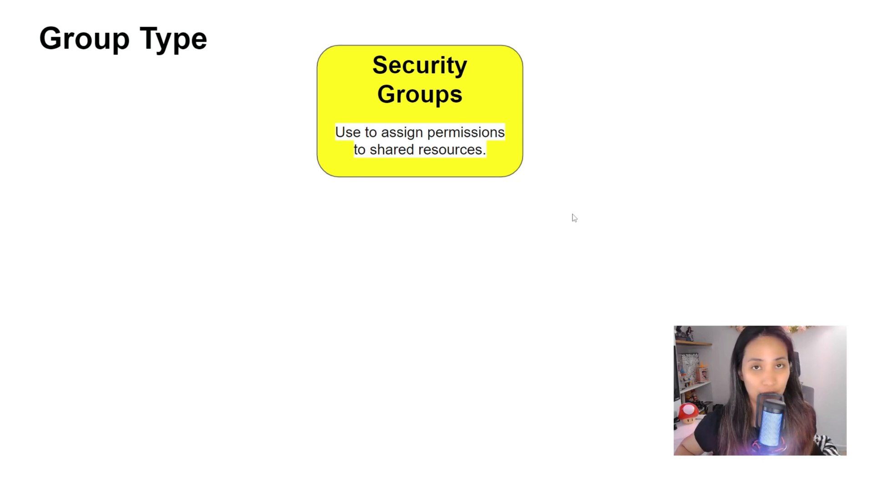
left_click(483, 238)
left_click(483, 238)
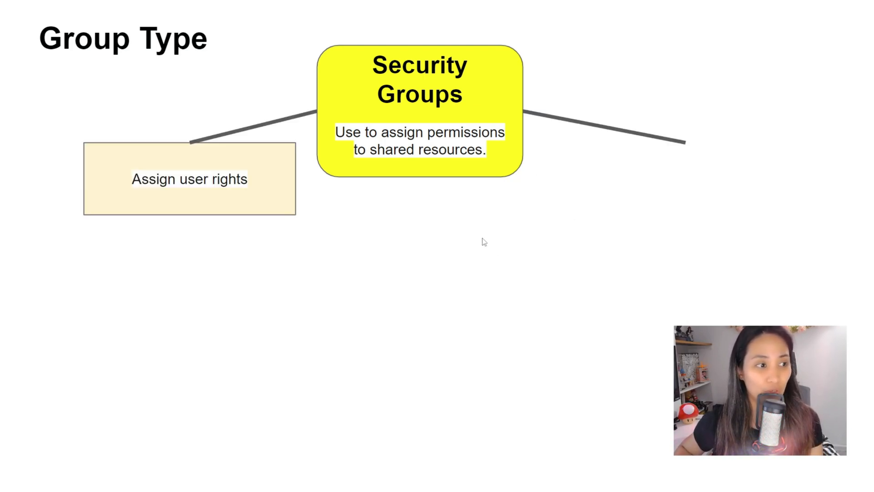
left_click(478, 240)
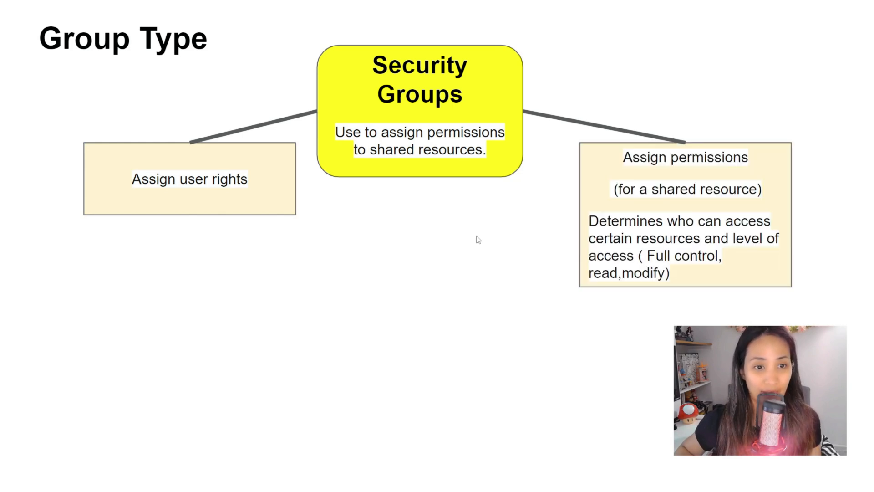
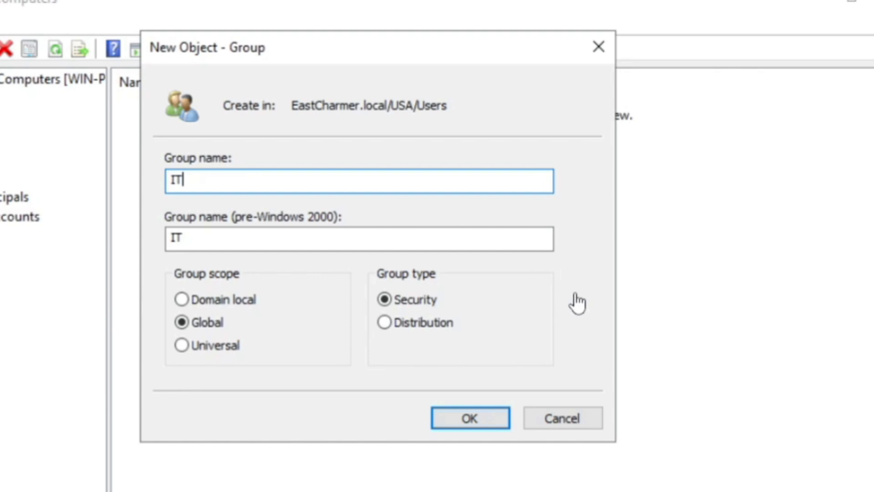
Step: Create the IT group with Global scope and Security type
left_click(485, 418)
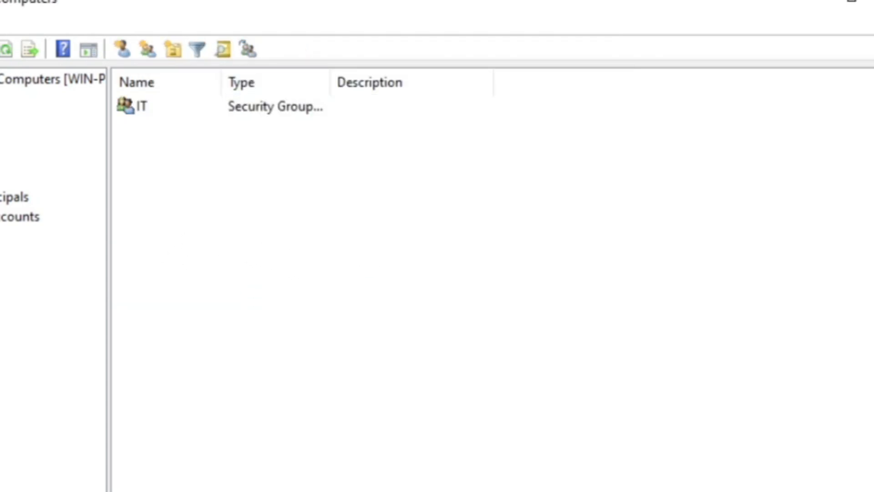
Step: Create a global distribution group named DL-ITAdmins in USA's Users unit and widen the Name column of the object list
right_click(0, 295)
mouse_move(46, 390)
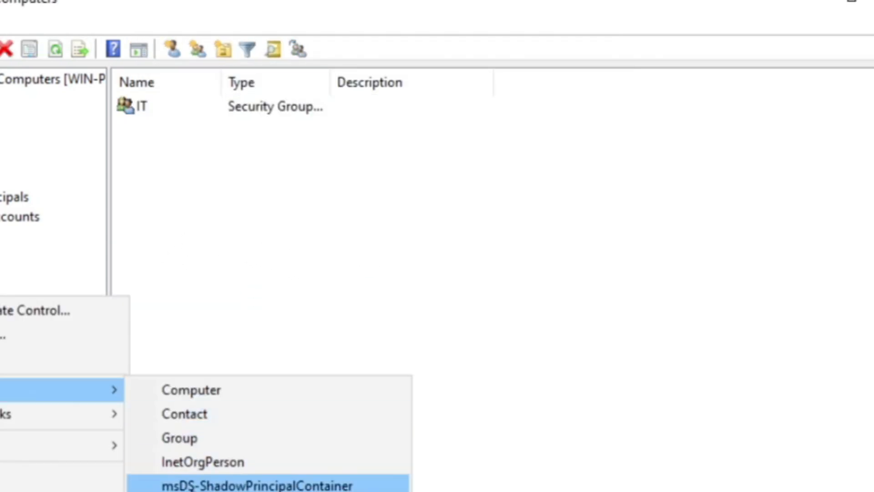
left_click(198, 437)
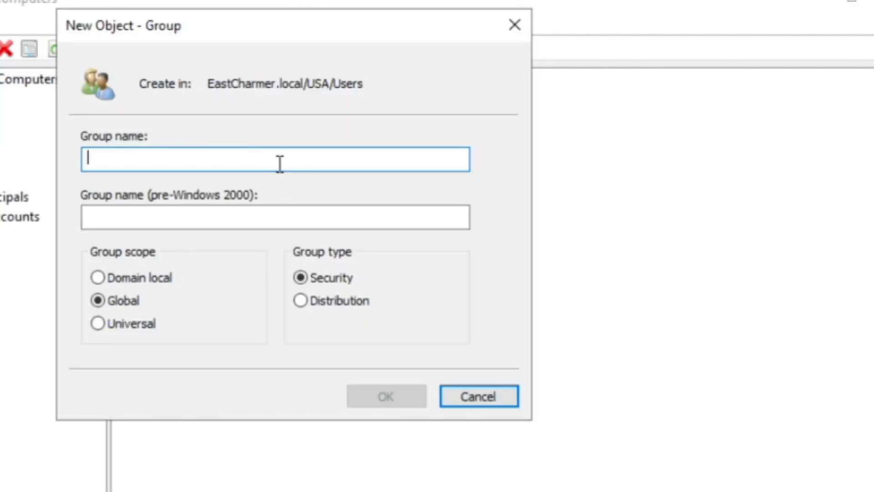
type("DL")
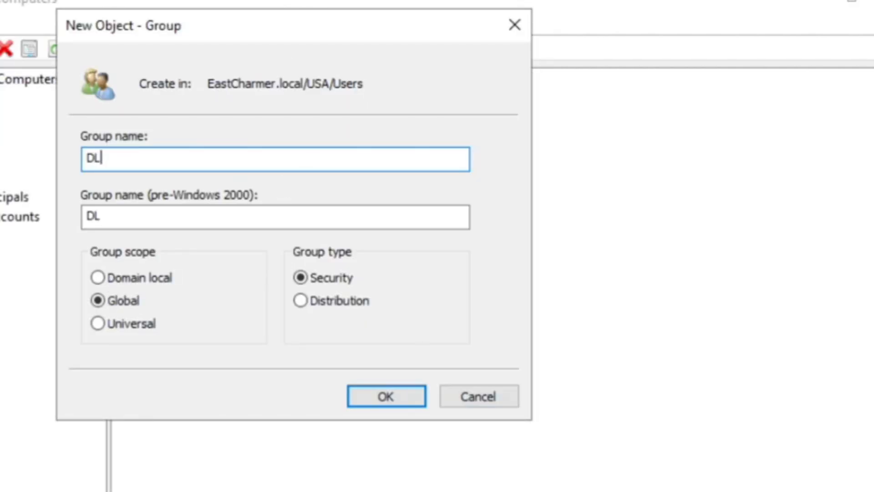
type("-")
type("ITAdmins")
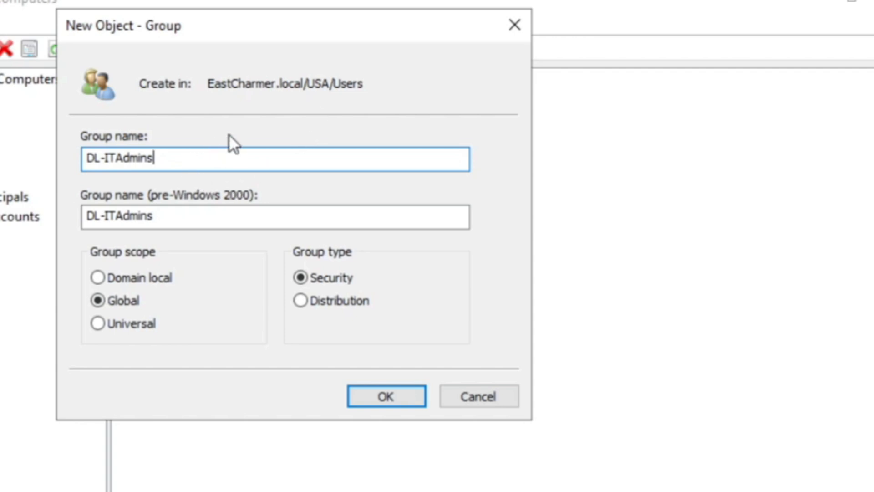
left_click(301, 300)
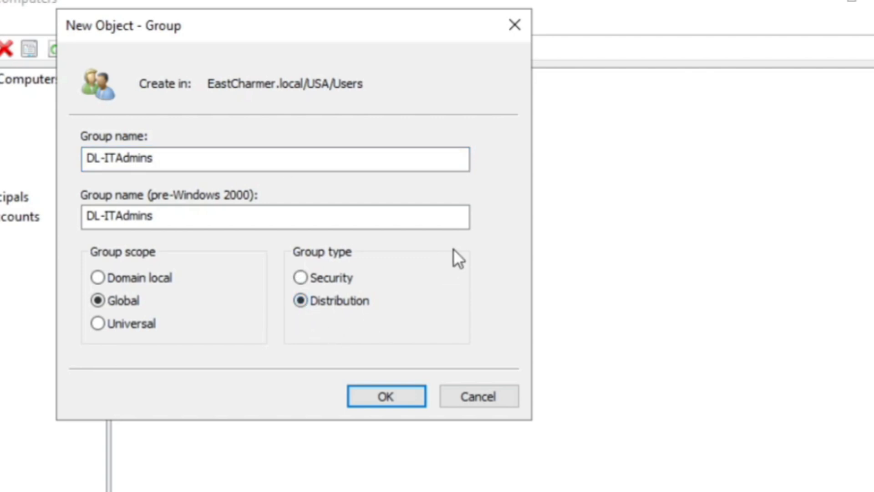
left_click(391, 401)
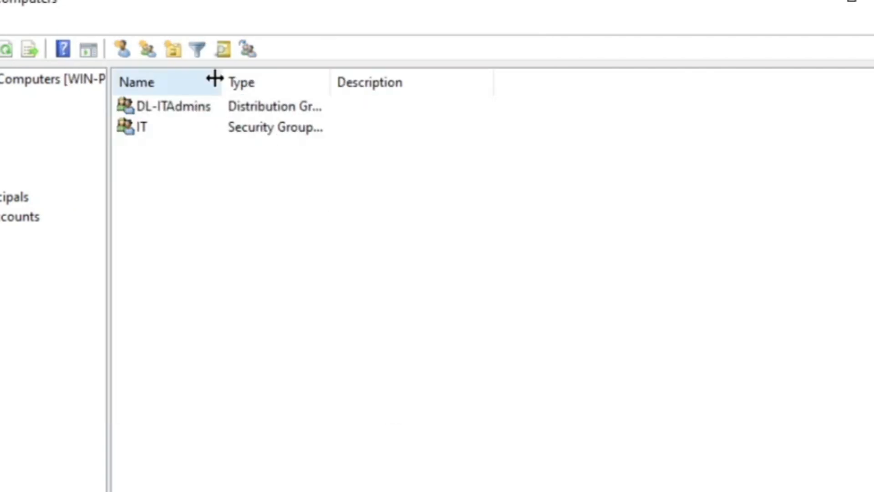
left_click_drag(225, 83, 319, 83)
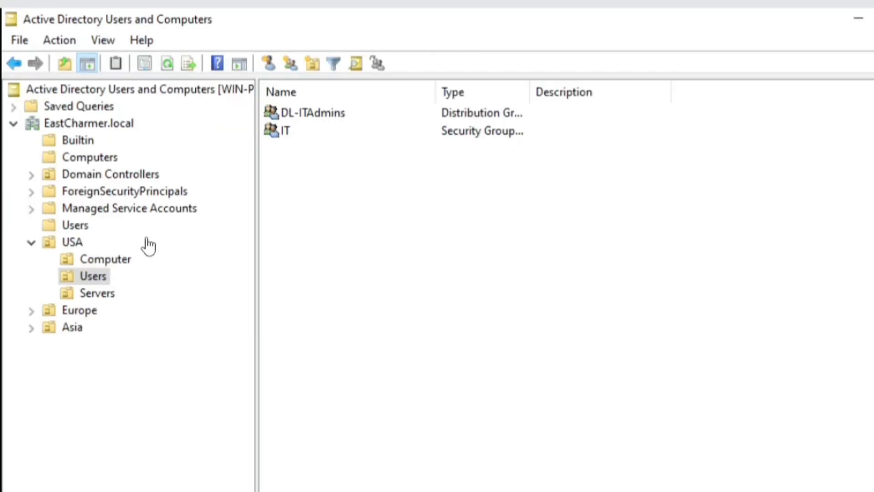
Step: Start a new user account in the Users organizational unit under USA and fill in the user's first and last name
right_click(94, 277)
mouse_move(241, 359)
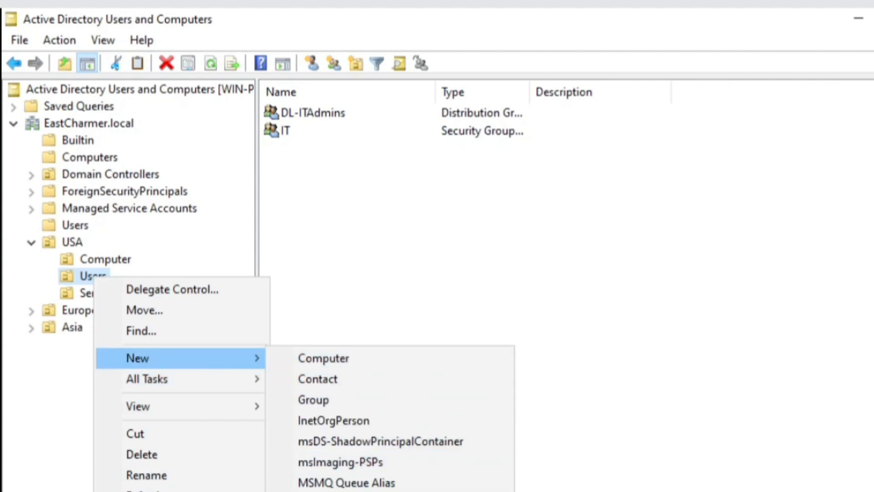
left_click(318, 490)
left_click_drag(249, 29, 441, 61)
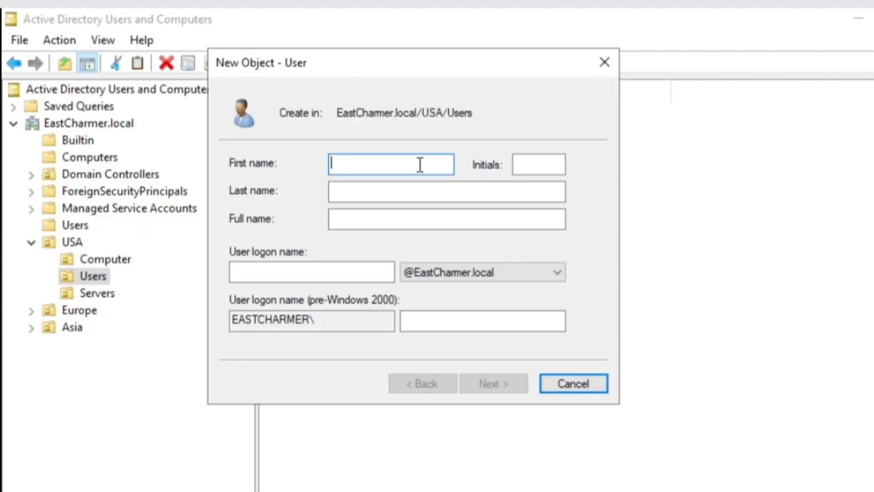
type("Eate")
key("BackSpace")
key("BackSpace")
type("s5r")
key("BackSpace")
key("BackSpace")
type("t")
key("Tab")
key("Tab")
type("Charmer")
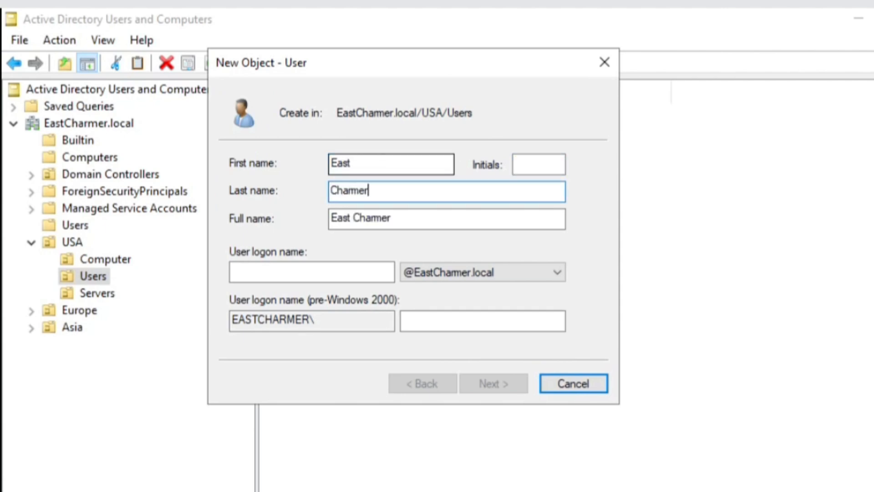
left_click(314, 273)
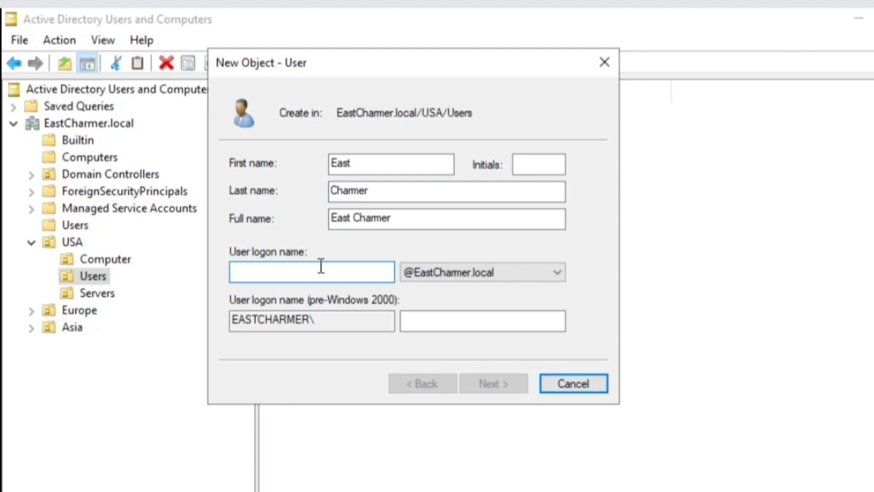
type("eastcha")
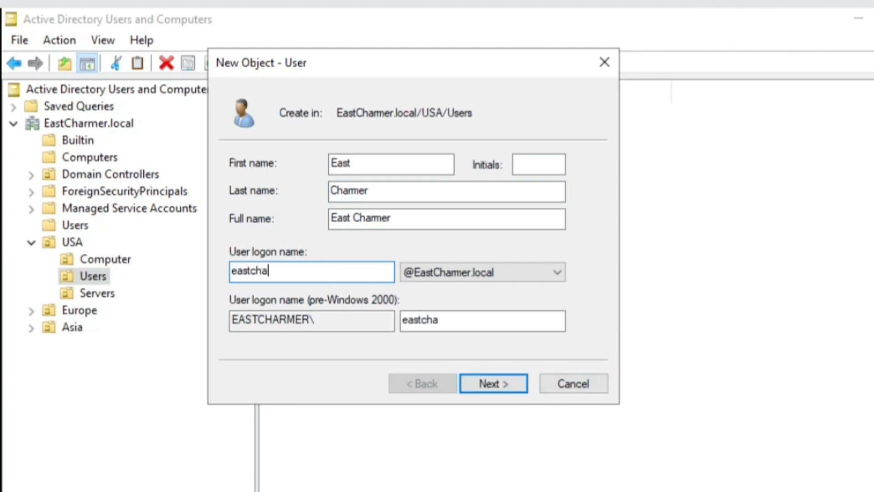
type("rmer")
key("Tab")
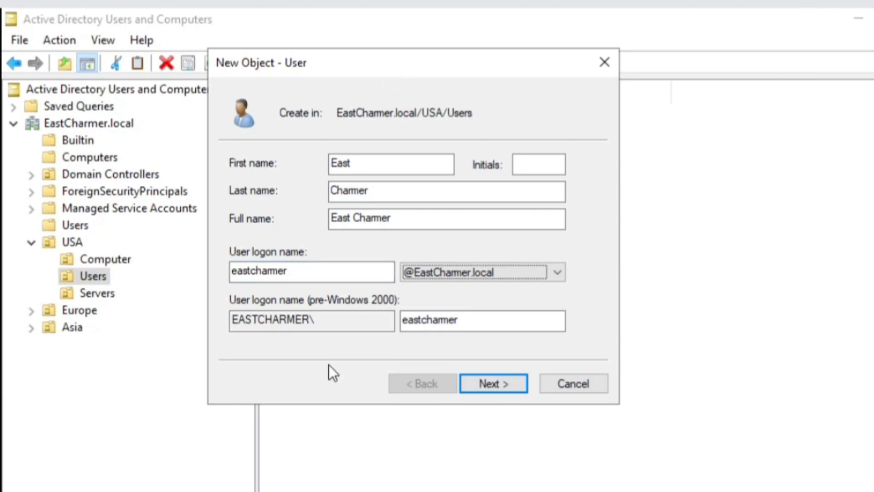
left_click(361, 270)
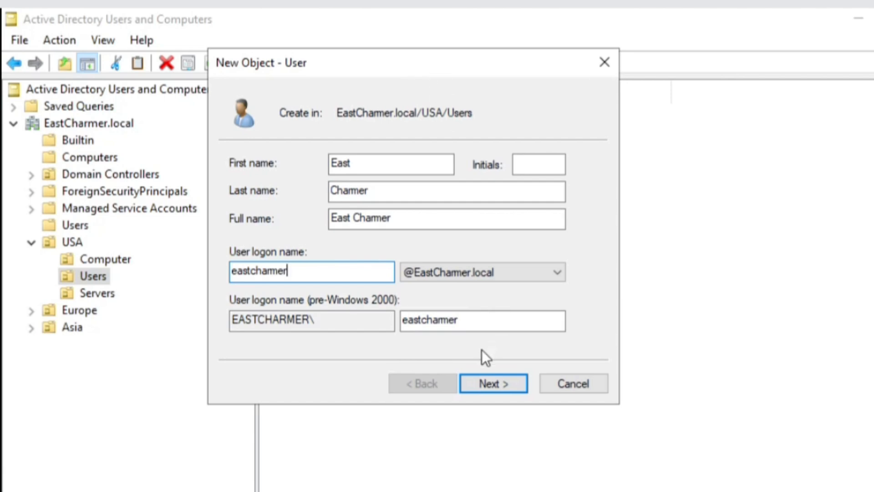
left_click(488, 384)
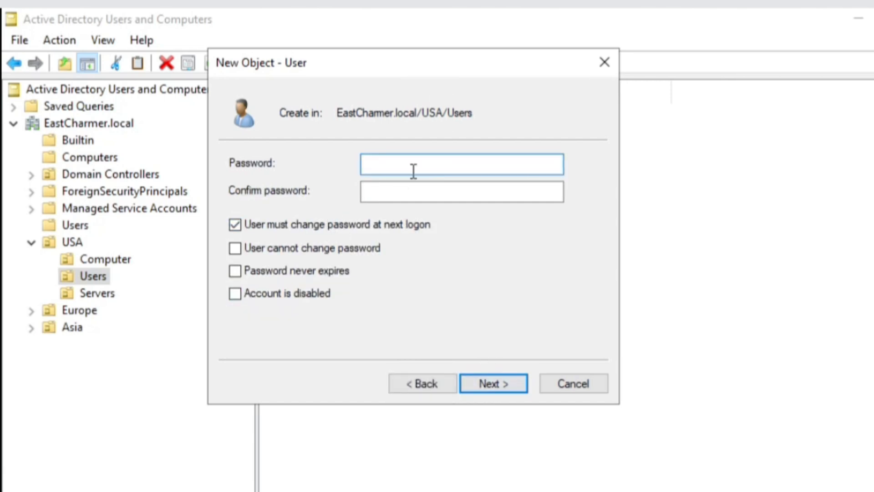
Step: Enter and confirm the account password, keep the password change required at next logon, and finish creating the user
type("•••••••••")
key("Tab")
type("•••••••••")
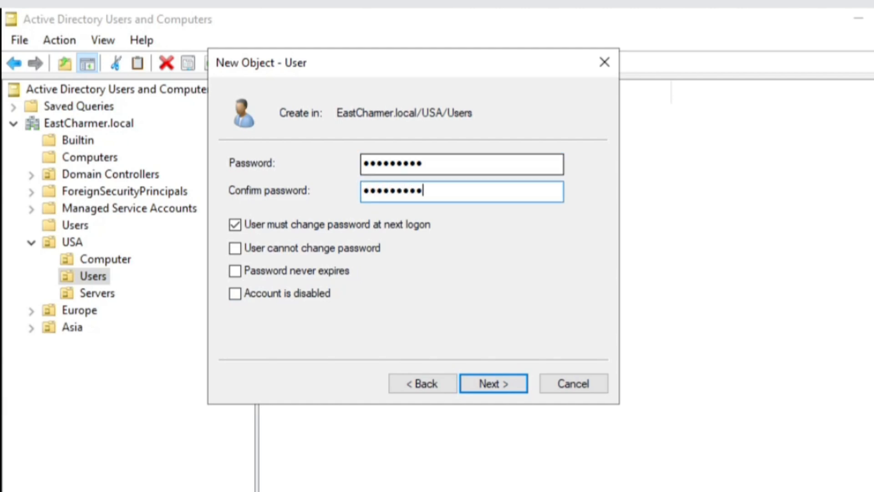
left_click(240, 294)
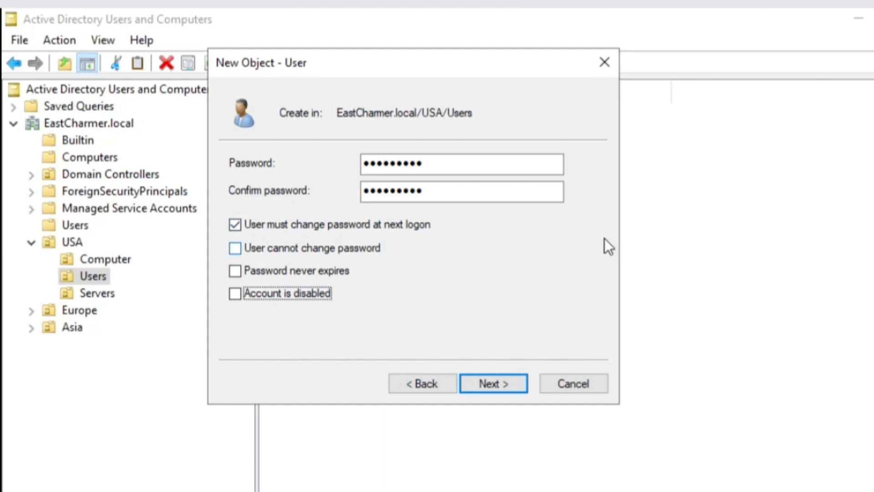
left_click(487, 387)
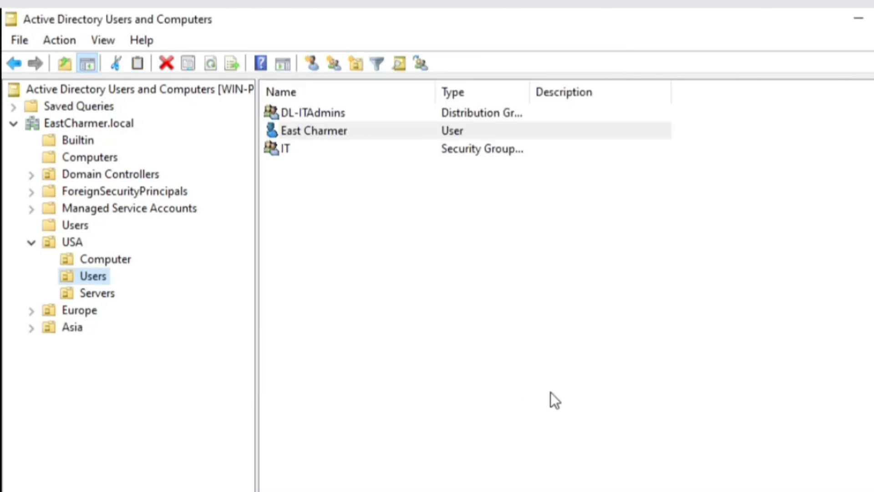
Step: View the new user in USA's Users unit, then expand Europe and open its Users sub-unit
left_click(324, 132)
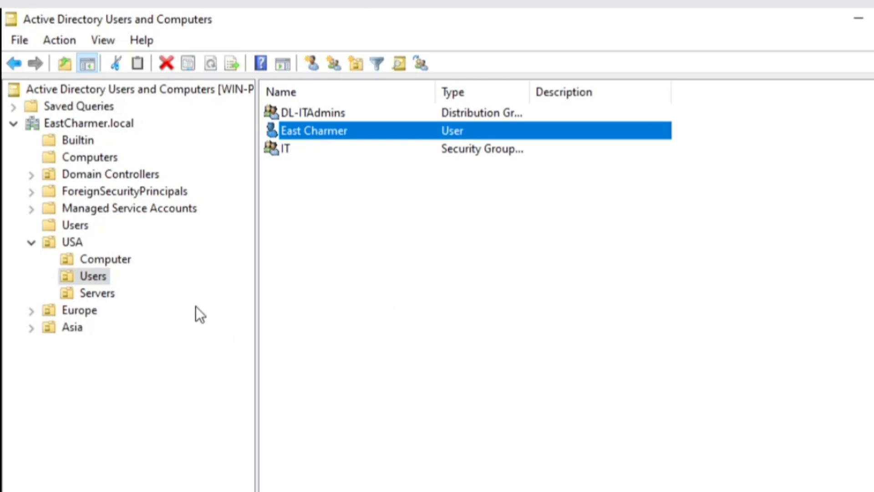
left_click(31, 310)
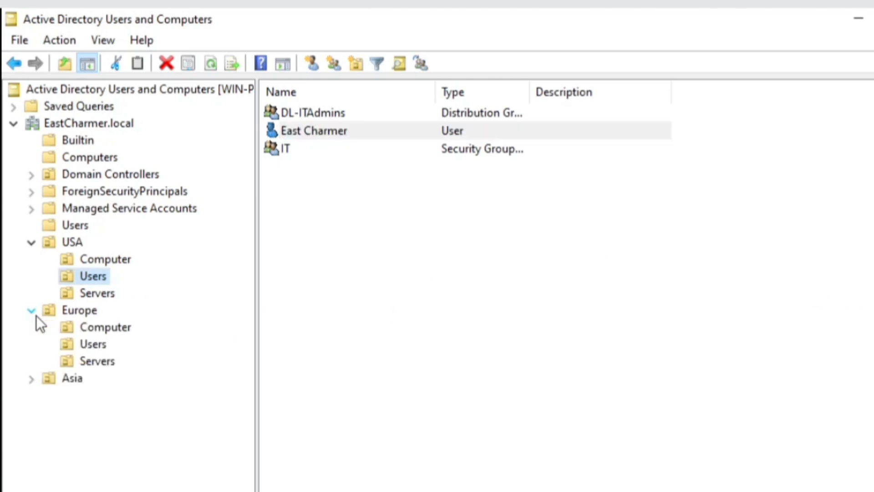
left_click(103, 346)
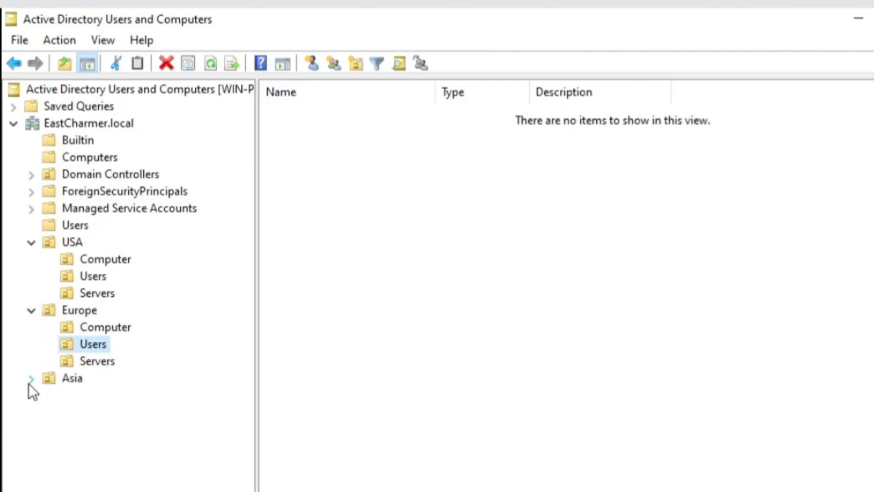